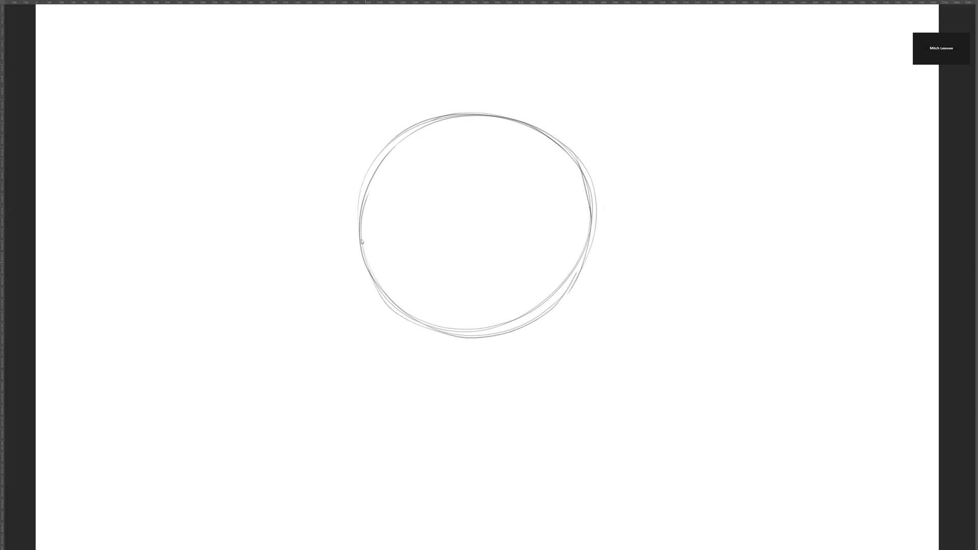
Scale the sketched circle down slightly and move it higher on the canvas
{"action": "key", "text": "ctrl+t"}
{"action": "left_click_drag", "start_coordinate": [598, 109], "coordinate": [567, 138]}
{"action": "left_click_drag", "start_coordinate": [541, 191], "coordinate": [550, 158]}
{"action": "key", "text": "Return"}
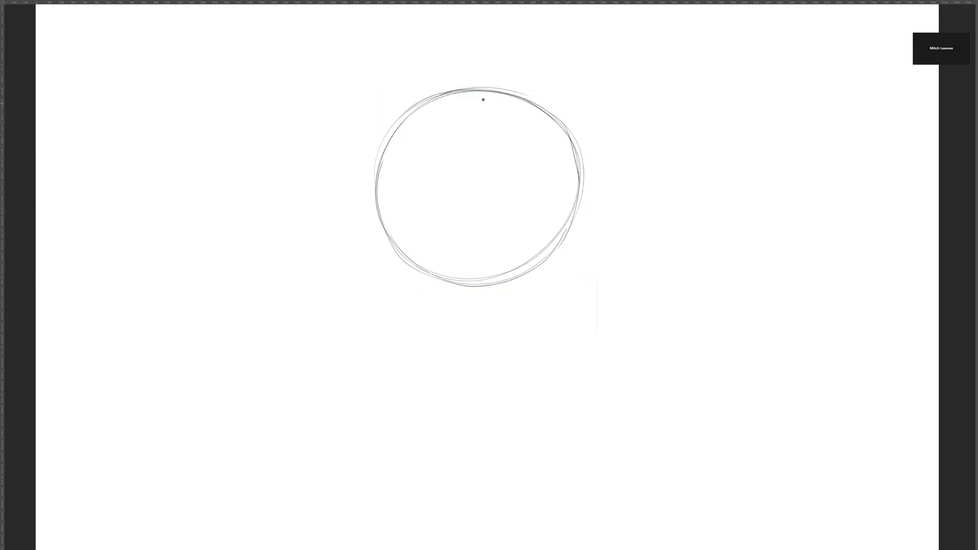
Draw the curved face centre line from the top of the circle down to well below it
{"action": "mouse_move", "coordinate": [452, 100]}
{"action": "left_mouse_down"}
{"action": "mouse_move", "coordinate": [473, 92]}
{"action": "mouse_move", "coordinate": [392, 135]}
{"action": "mouse_move", "coordinate": [383, 240]}
{"action": "left_mouse_up"}
{"action": "key", "text": "ctrl+z"}
{"action": "mouse_move", "coordinate": [464, 95]}
{"action": "left_mouse_down"}
{"action": "mouse_move", "coordinate": [443, 109]}
{"action": "mouse_move", "coordinate": [436, 133]}
{"action": "left_mouse_up"}
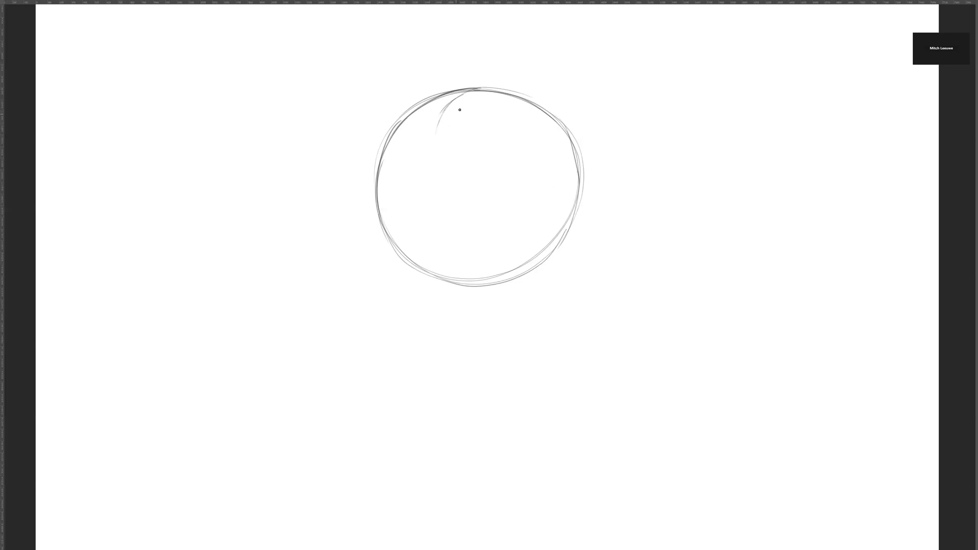
{"action": "mouse_move", "coordinate": [447, 107]}
{"action": "left_mouse_down"}
{"action": "mouse_move", "coordinate": [431, 162]}
{"action": "mouse_move", "coordinate": [435, 133]}
{"action": "mouse_move", "coordinate": [455, 382]}
{"action": "left_mouse_up"}
{"action": "mouse_move", "coordinate": [450, 346]}
{"action": "left_mouse_down"}
{"action": "mouse_move", "coordinate": [438, 250]}
{"action": "mouse_move", "coordinate": [455, 387]}
{"action": "left_mouse_up"}
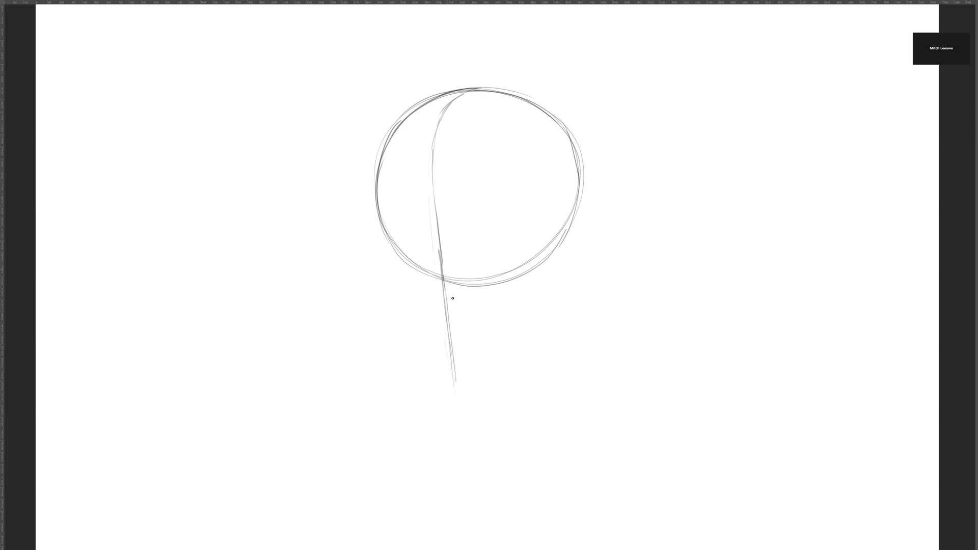
Sketch both sides of the face and jaw from the circle's edges, crossing at the chin on the centre line
{"action": "left_click_drag", "start_coordinate": [378, 197], "coordinate": [381, 238]}
{"action": "mouse_move", "coordinate": [398, 125]}
{"action": "left_mouse_down"}
{"action": "mouse_move", "coordinate": [378, 194]}
{"action": "mouse_move", "coordinate": [403, 298]}
{"action": "left_mouse_up"}
{"action": "mouse_move", "coordinate": [391, 260]}
{"action": "left_mouse_down"}
{"action": "mouse_move", "coordinate": [449, 354]}
{"action": "mouse_move", "coordinate": [481, 374]}
{"action": "left_mouse_up"}
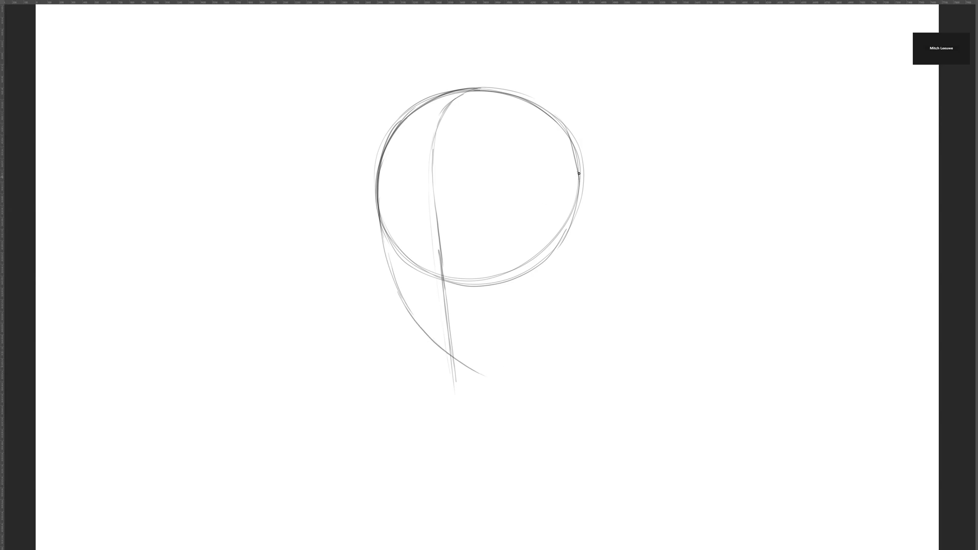
{"action": "left_click_drag", "start_coordinate": [579, 174], "coordinate": [568, 226]}
{"action": "mouse_move", "coordinate": [576, 192]}
{"action": "left_mouse_down"}
{"action": "mouse_move", "coordinate": [537, 296]}
{"action": "mouse_move", "coordinate": [478, 346]}
{"action": "mouse_move", "coordinate": [416, 367]}
{"action": "left_mouse_up"}
{"action": "mouse_move", "coordinate": [597, 237]}
{"action": "left_mouse_down"}
{"action": "mouse_move", "coordinate": [443, 412]}
{"action": "mouse_move", "coordinate": [455, 427]}
{"action": "left_mouse_up"}
{"action": "left_click_drag", "start_coordinate": [329, 207], "coordinate": [383, 368]}
{"action": "left_click_drag", "start_coordinate": [400, 378], "coordinate": [380, 381]}
{"action": "key", "text": "ctrl+z"}
{"action": "key", "text": "ctrl+z"}
{"action": "key", "text": "ctrl+z"}
{"action": "key", "text": "ctrl+z"}
{"action": "key", "text": "ctrl+z"}
{"action": "key", "text": "ctrl+z"}
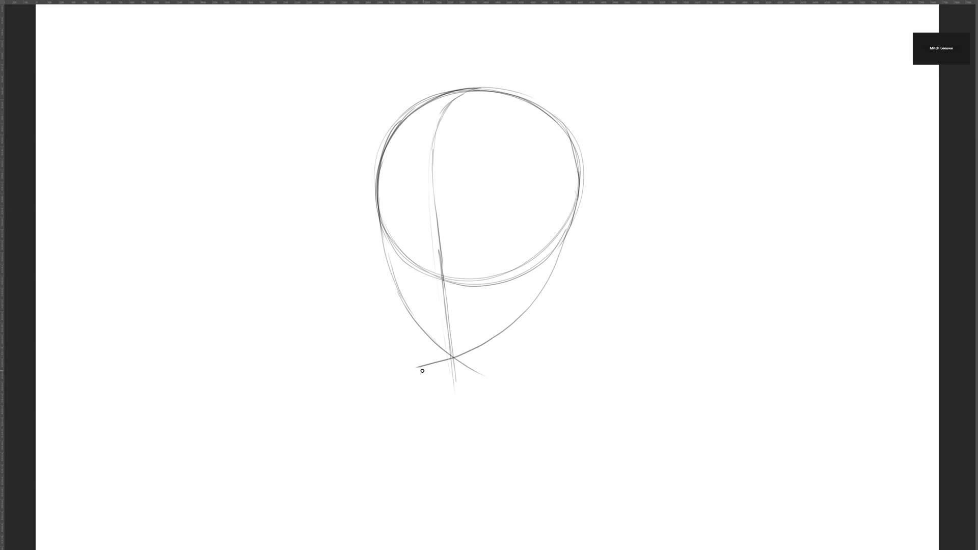
Erase the overshooting lines at the chin and move the head sketch toward the left side of the canvas
{"action": "key", "text": "e"}
{"action": "mouse_move", "coordinate": [446, 359]}
{"action": "left_mouse_down"}
{"action": "mouse_move", "coordinate": [423, 364]}
{"action": "mouse_move", "coordinate": [458, 369]}
{"action": "mouse_move", "coordinate": [474, 384]}
{"action": "mouse_move", "coordinate": [458, 402]}
{"action": "mouse_move", "coordinate": [479, 404]}
{"action": "left_mouse_up"}
{"action": "key", "text": "v"}
{"action": "key", "text": "b"}
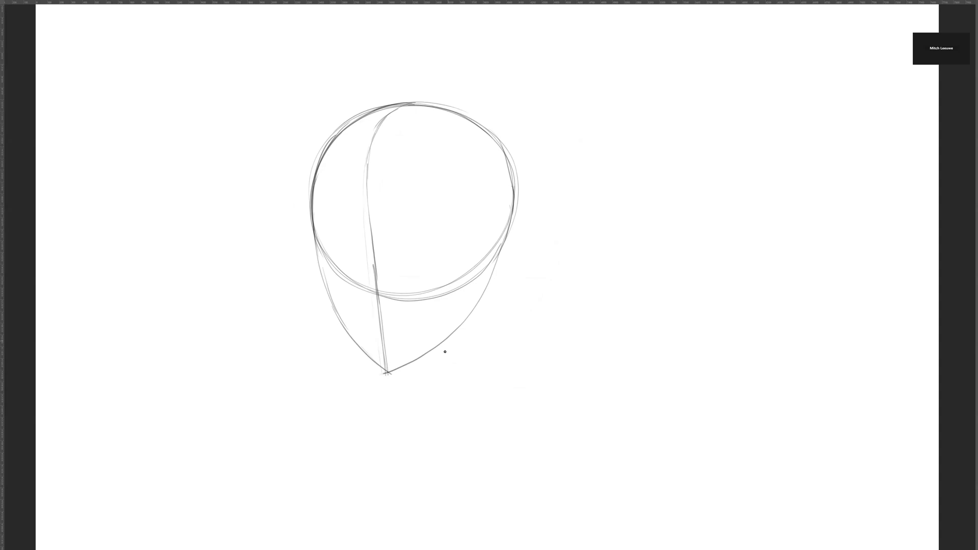
Draw the side-plane curve from the crown to the jaw, and sketch a side oval with cross lines on the head
{"action": "mouse_move", "coordinate": [366, 116]}
{"action": "left_mouse_down"}
{"action": "mouse_move", "coordinate": [402, 114]}
{"action": "mouse_move", "coordinate": [385, 117]}
{"action": "mouse_move", "coordinate": [435, 133]}
{"action": "mouse_move", "coordinate": [462, 182]}
{"action": "mouse_move", "coordinate": [472, 240]}
{"action": "left_mouse_up"}
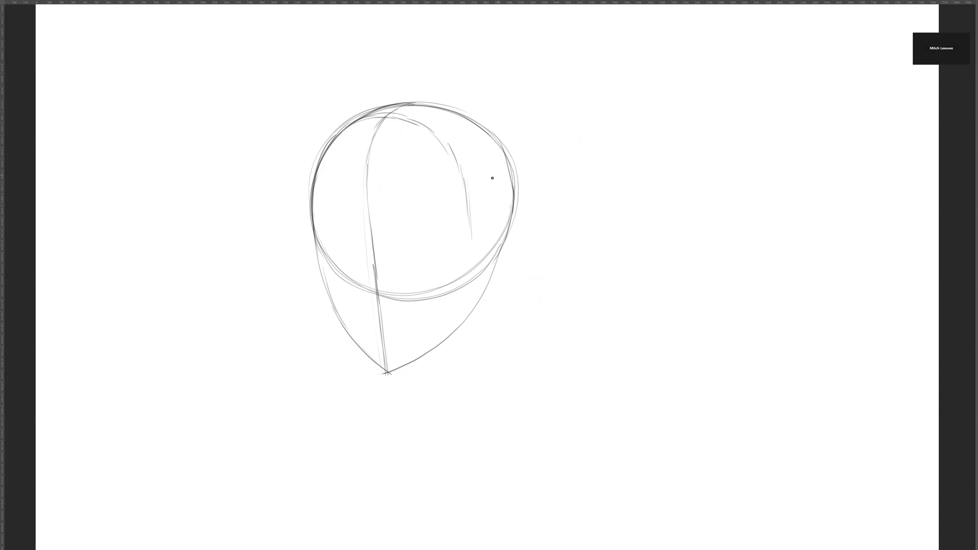
{"action": "mouse_move", "coordinate": [471, 200]}
{"action": "left_mouse_down"}
{"action": "mouse_move", "coordinate": [468, 288]}
{"action": "mouse_move", "coordinate": [445, 339]}
{"action": "left_mouse_up"}
{"action": "mouse_move", "coordinate": [498, 159]}
{"action": "left_mouse_down"}
{"action": "mouse_move", "coordinate": [442, 178]}
{"action": "mouse_move", "coordinate": [443, 244]}
{"action": "mouse_move", "coordinate": [490, 259]}
{"action": "mouse_move", "coordinate": [513, 208]}
{"action": "mouse_move", "coordinate": [503, 166]}
{"action": "mouse_move", "coordinate": [463, 155]}
{"action": "mouse_move", "coordinate": [448, 185]}
{"action": "mouse_move", "coordinate": [448, 157]}
{"action": "mouse_move", "coordinate": [435, 192]}
{"action": "mouse_move", "coordinate": [442, 239]}
{"action": "mouse_move", "coordinate": [473, 263]}
{"action": "mouse_move", "coordinate": [459, 165]}
{"action": "mouse_move", "coordinate": [449, 197]}
{"action": "mouse_move", "coordinate": [475, 157]}
{"action": "mouse_move", "coordinate": [441, 206]}
{"action": "mouse_move", "coordinate": [476, 259]}
{"action": "left_mouse_up"}
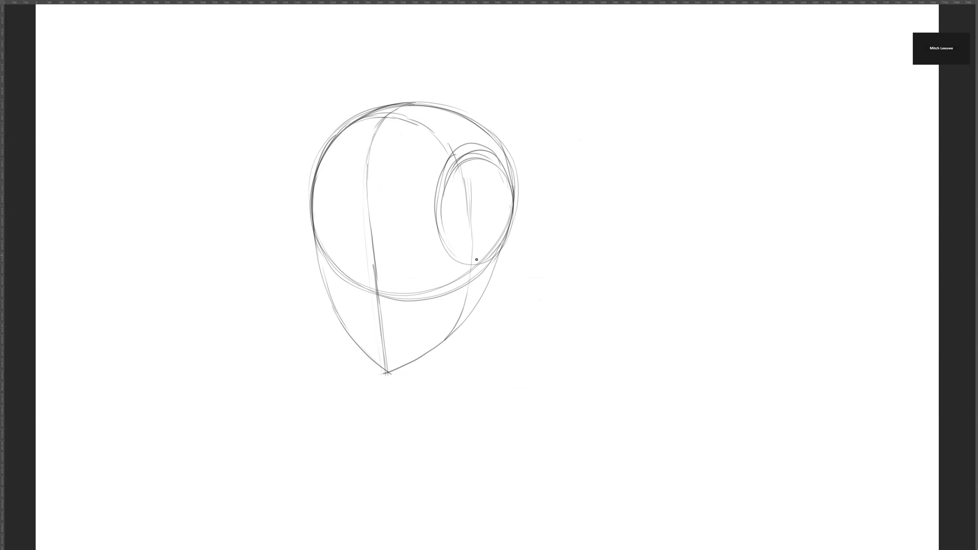
{"action": "mouse_move", "coordinate": [478, 165]}
{"action": "left_mouse_down"}
{"action": "mouse_move", "coordinate": [476, 265]}
{"action": "mouse_move", "coordinate": [475, 252]}
{"action": "left_mouse_up"}
{"action": "left_click_drag", "start_coordinate": [446, 212], "coordinate": [514, 194]}
Sketch a demonstration sphere to the right of the head with an oval marking its flattened side plane
{"action": "left_click_drag", "start_coordinate": [690, 166], "coordinate": [742, 273]}
{"action": "mouse_move", "coordinate": [765, 225]}
{"action": "left_mouse_down"}
{"action": "mouse_move", "coordinate": [673, 317]}
{"action": "mouse_move", "coordinate": [714, 162]}
{"action": "mouse_move", "coordinate": [724, 295]}
{"action": "left_mouse_up"}
{"action": "key", "text": "e"}
{"action": "mouse_move", "coordinate": [760, 209]}
{"action": "left_mouse_down"}
{"action": "mouse_move", "coordinate": [744, 273]}
{"action": "mouse_move", "coordinate": [678, 303]}
{"action": "mouse_move", "coordinate": [748, 293]}
{"action": "mouse_move", "coordinate": [768, 219]}
{"action": "mouse_move", "coordinate": [716, 301]}
{"action": "left_mouse_up"}
{"action": "key", "text": "b"}
{"action": "mouse_move", "coordinate": [763, 259]}
{"action": "left_mouse_down"}
{"action": "mouse_move", "coordinate": [675, 311]}
{"action": "mouse_move", "coordinate": [764, 220]}
{"action": "mouse_move", "coordinate": [749, 188]}
{"action": "mouse_move", "coordinate": [720, 185]}
{"action": "left_mouse_up"}
{"action": "mouse_move", "coordinate": [761, 207]}
{"action": "left_mouse_down"}
{"action": "mouse_move", "coordinate": [748, 279]}
{"action": "mouse_move", "coordinate": [723, 291]}
{"action": "left_mouse_up"}
{"action": "mouse_move", "coordinate": [734, 186]}
{"action": "left_mouse_down"}
{"action": "mouse_move", "coordinate": [694, 244]}
{"action": "mouse_move", "coordinate": [713, 293]}
{"action": "left_mouse_up"}
{"action": "left_click_drag", "start_coordinate": [723, 292], "coordinate": [753, 198]}
Draw the cut-off slice beside the demonstration sphere and add cross lines and a horizontal contour to the sphere
{"action": "mouse_move", "coordinate": [782, 284]}
{"action": "left_mouse_down"}
{"action": "mouse_move", "coordinate": [831, 269]}
{"action": "mouse_move", "coordinate": [739, 323]}
{"action": "left_mouse_up"}
{"action": "mouse_move", "coordinate": [739, 324]}
{"action": "left_mouse_down"}
{"action": "mouse_move", "coordinate": [848, 270]}
{"action": "mouse_move", "coordinate": [780, 335]}
{"action": "mouse_move", "coordinate": [849, 275]}
{"action": "left_mouse_up"}
{"action": "left_click_drag", "start_coordinate": [736, 185], "coordinate": [728, 298]}
{"action": "left_click_drag", "start_coordinate": [692, 249], "coordinate": [773, 235]}
{"action": "left_click_drag", "start_coordinate": [604, 236], "coordinate": [705, 251]}
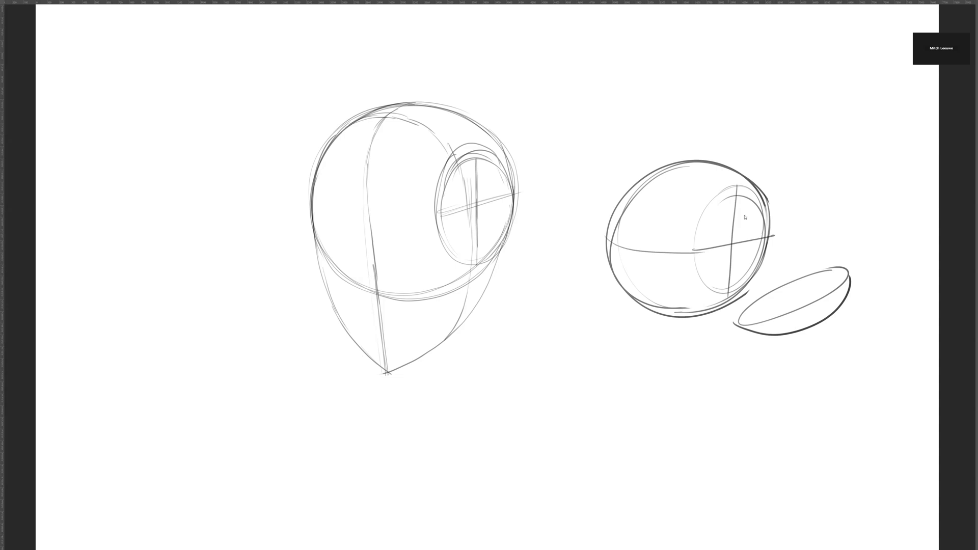
Draw two bold arrows following the front curve and the flat side of the demonstration sphere
{"action": "mouse_move", "coordinate": [580, 239]}
{"action": "left_mouse_down"}
{"action": "mouse_move", "coordinate": [594, 259]}
{"action": "mouse_move", "coordinate": [683, 271]}
{"action": "left_mouse_up"}
{"action": "mouse_move", "coordinate": [667, 265]}
{"action": "left_mouse_down"}
{"action": "mouse_move", "coordinate": [664, 278]}
{"action": "mouse_move", "coordinate": [801, 239]}
{"action": "left_mouse_up"}
{"action": "left_click_drag", "start_coordinate": [801, 239], "coordinate": [785, 248]}
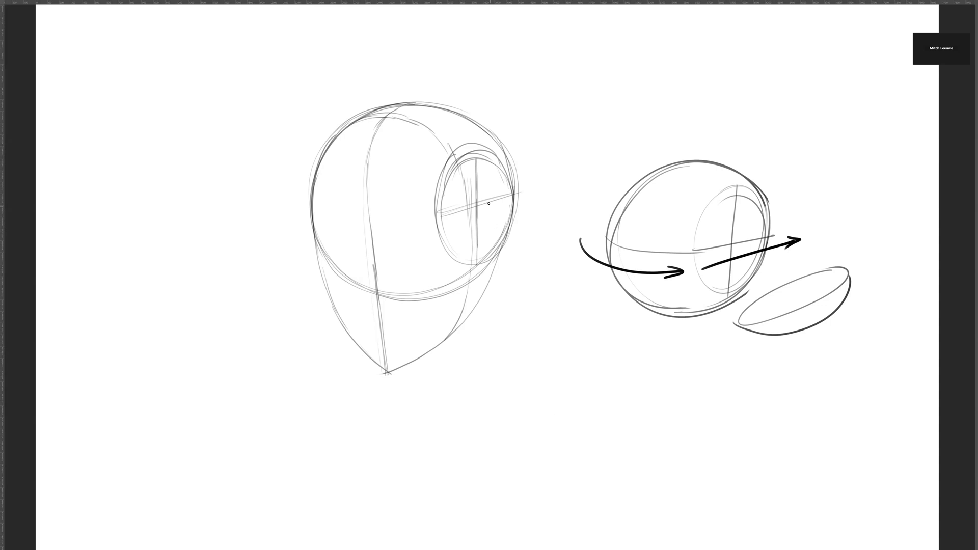
Define the head's front plane with a cheek line to the jaw, a hairline across the forehead and a temple line
{"action": "mouse_move", "coordinate": [480, 165]}
{"action": "left_mouse_down"}
{"action": "mouse_move", "coordinate": [482, 209]}
{"action": "mouse_move", "coordinate": [433, 128]}
{"action": "mouse_move", "coordinate": [383, 117]}
{"action": "mouse_move", "coordinate": [404, 111]}
{"action": "mouse_move", "coordinate": [448, 134]}
{"action": "mouse_move", "coordinate": [472, 265]}
{"action": "left_mouse_up"}
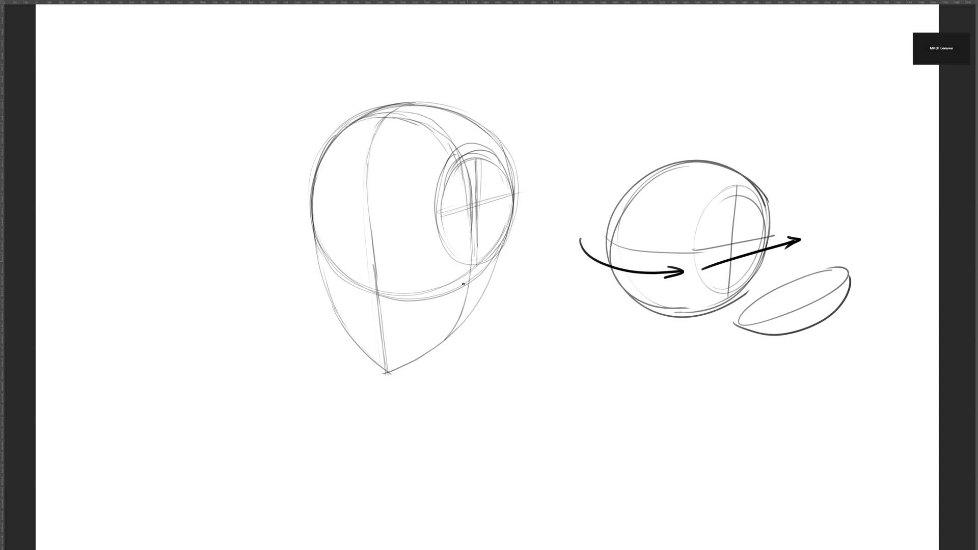
{"action": "key", "text": "ctrl+z"}
{"action": "mouse_move", "coordinate": [474, 220]}
{"action": "left_mouse_down"}
{"action": "mouse_move", "coordinate": [466, 300]}
{"action": "mouse_move", "coordinate": [430, 356]}
{"action": "left_mouse_up"}
{"action": "key", "text": "e"}
{"action": "key", "text": "e"}
{"action": "mouse_move", "coordinate": [357, 137]}
{"action": "left_mouse_down"}
{"action": "mouse_move", "coordinate": [387, 136]}
{"action": "mouse_move", "coordinate": [338, 140]}
{"action": "mouse_move", "coordinate": [421, 139]}
{"action": "mouse_move", "coordinate": [350, 137]}
{"action": "mouse_move", "coordinate": [407, 137]}
{"action": "mouse_move", "coordinate": [251, 158]}
{"action": "left_mouse_up"}
{"action": "mouse_move", "coordinate": [429, 143]}
{"action": "left_mouse_down"}
{"action": "mouse_move", "coordinate": [468, 202]}
{"action": "mouse_move", "coordinate": [417, 359]}
{"action": "mouse_move", "coordinate": [461, 228]}
{"action": "left_mouse_up"}
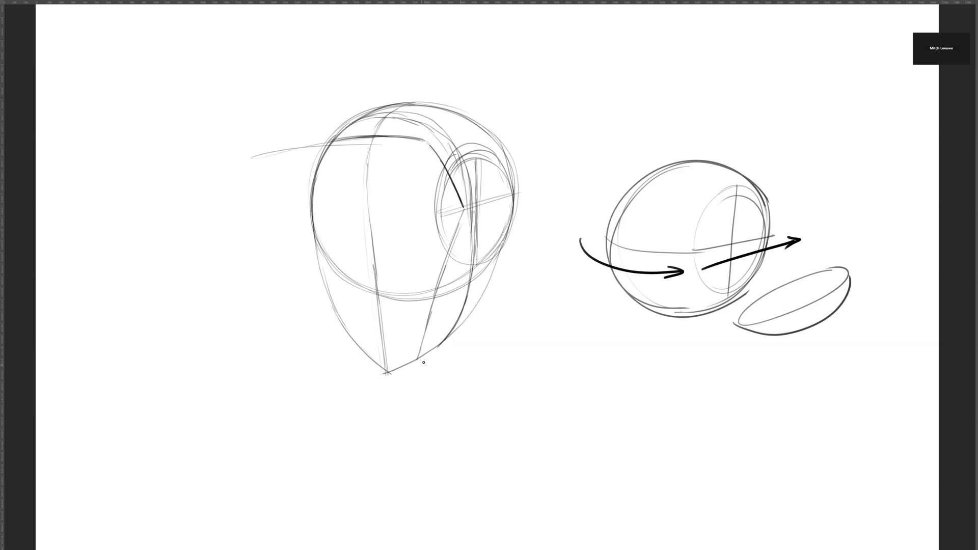
Draw the brow line across the face to the side oval and label the section above it "1/3"
{"action": "mouse_move", "coordinate": [314, 204]}
{"action": "left_mouse_down"}
{"action": "mouse_move", "coordinate": [340, 220]}
{"action": "mouse_move", "coordinate": [379, 217]}
{"action": "mouse_move", "coordinate": [363, 221]}
{"action": "mouse_move", "coordinate": [458, 210]}
{"action": "left_mouse_up"}
{"action": "left_click_drag", "start_coordinate": [313, 214], "coordinate": [442, 216]}
{"action": "left_click_drag", "start_coordinate": [407, 218], "coordinate": [464, 205]}
{"action": "left_click_drag", "start_coordinate": [311, 205], "coordinate": [465, 207]}
{"action": "mouse_move", "coordinate": [267, 175]}
{"action": "left_mouse_down"}
{"action": "mouse_move", "coordinate": [269, 195]}
{"action": "mouse_move", "coordinate": [284, 196]}
{"action": "left_mouse_up"}
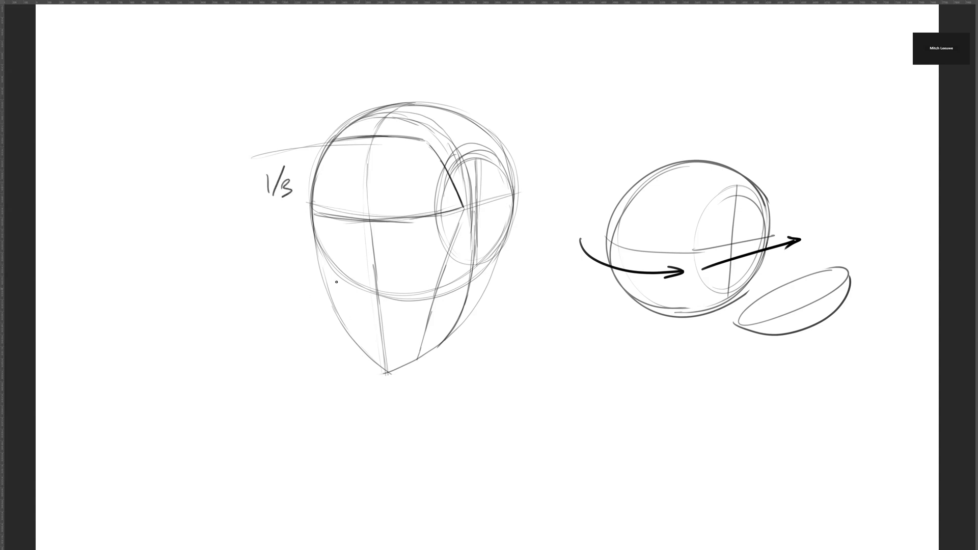
Draw the nose base line across the lower face and label the section above it "1/3"
{"action": "mouse_move", "coordinate": [319, 283]}
{"action": "left_mouse_down"}
{"action": "mouse_move", "coordinate": [378, 293]}
{"action": "mouse_move", "coordinate": [442, 287]}
{"action": "mouse_move", "coordinate": [417, 292]}
{"action": "left_mouse_up"}
{"action": "left_click_drag", "start_coordinate": [324, 279], "coordinate": [433, 298]}
{"action": "mouse_move", "coordinate": [255, 275]}
{"action": "left_mouse_down"}
{"action": "mouse_move", "coordinate": [263, 301]}
{"action": "mouse_move", "coordinate": [278, 278]}
{"action": "left_mouse_up"}
{"action": "mouse_move", "coordinate": [279, 286]}
{"action": "left_mouse_down"}
{"action": "mouse_move", "coordinate": [280, 301]}
{"action": "mouse_move", "coordinate": [294, 301]}
{"action": "mouse_move", "coordinate": [286, 292]}
{"action": "mouse_move", "coordinate": [279, 303]}
{"action": "left_mouse_up"}
{"action": "key", "text": "ctrl+z"}
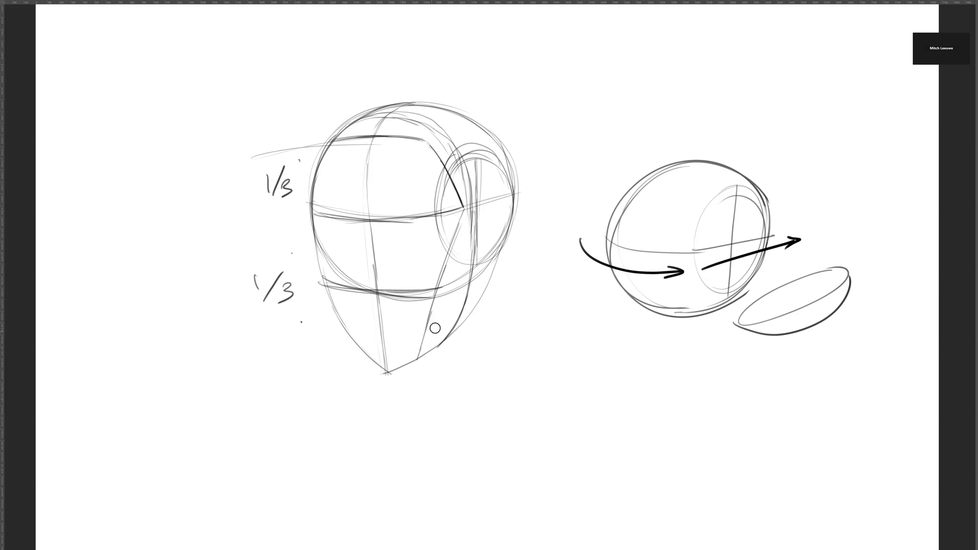
Lighten the head's construction lines with the Eraser so they serve as a faint guide
{"action": "key", "text": "e"}
{"action": "mouse_move", "coordinate": [446, 282]}
{"action": "left_mouse_down"}
{"action": "mouse_move", "coordinate": [434, 288]}
{"action": "mouse_move", "coordinate": [306, 188]}
{"action": "mouse_move", "coordinate": [502, 163]}
{"action": "left_mouse_up"}
{"action": "left_click_drag", "start_coordinate": [445, 332], "coordinate": [452, 358]}
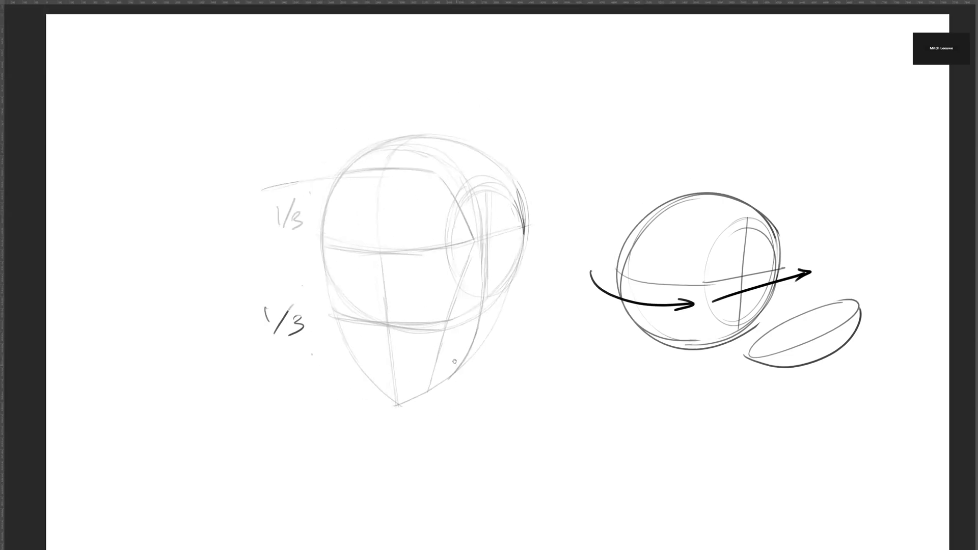
Draw the face's eyebrows, nose, mouth and both eyes with pupils in dark lines over the faint guides
{"action": "key", "text": "b"}
{"action": "mouse_move", "coordinate": [321, 233]}
{"action": "left_mouse_down"}
{"action": "mouse_move", "coordinate": [391, 251]}
{"action": "mouse_move", "coordinate": [457, 237]}
{"action": "left_mouse_up"}
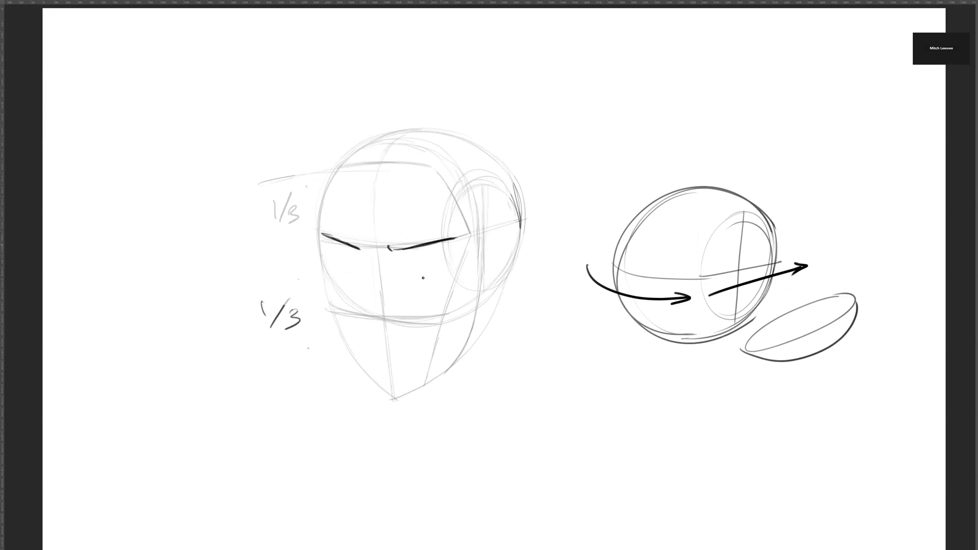
{"action": "mouse_move", "coordinate": [368, 254]}
{"action": "left_mouse_down"}
{"action": "mouse_move", "coordinate": [360, 326]}
{"action": "mouse_move", "coordinate": [393, 320]}
{"action": "mouse_move", "coordinate": [388, 346]}
{"action": "mouse_move", "coordinate": [416, 342]}
{"action": "mouse_move", "coordinate": [395, 355]}
{"action": "left_mouse_up"}
{"action": "mouse_move", "coordinate": [354, 249]}
{"action": "left_mouse_down"}
{"action": "mouse_move", "coordinate": [337, 260]}
{"action": "mouse_move", "coordinate": [365, 267]}
{"action": "left_mouse_up"}
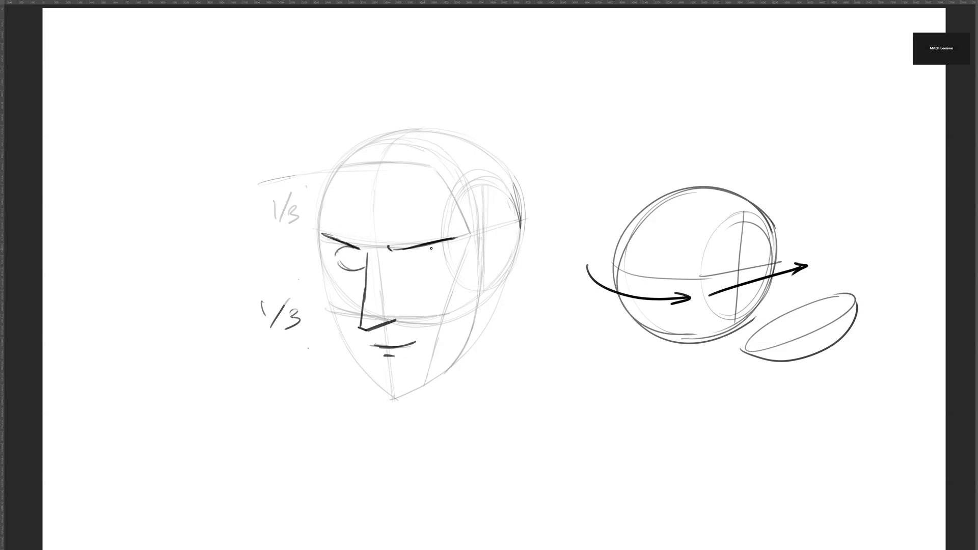
{"action": "mouse_move", "coordinate": [437, 247]}
{"action": "left_mouse_down"}
{"action": "mouse_move", "coordinate": [402, 259]}
{"action": "mouse_move", "coordinate": [438, 265]}
{"action": "mouse_move", "coordinate": [423, 275]}
{"action": "left_mouse_up"}
{"action": "mouse_move", "coordinate": [355, 251]}
{"action": "left_mouse_down"}
{"action": "mouse_move", "coordinate": [360, 261]}
{"action": "mouse_move", "coordinate": [364, 253]}
{"action": "left_mouse_up"}
{"action": "mouse_move", "coordinate": [432, 249]}
{"action": "left_mouse_down"}
{"action": "mouse_move", "coordinate": [429, 261]}
{"action": "mouse_move", "coordinate": [423, 253]}
{"action": "left_mouse_up"}
Draw the ear, the jaw and chin contours, and the forehead and skull outline in dark lines
{"action": "mouse_move", "coordinate": [484, 241]}
{"action": "left_mouse_down"}
{"action": "mouse_move", "coordinate": [505, 226]}
{"action": "mouse_move", "coordinate": [515, 243]}
{"action": "mouse_move", "coordinate": [506, 284]}
{"action": "mouse_move", "coordinate": [479, 289]}
{"action": "mouse_move", "coordinate": [507, 230]}
{"action": "left_mouse_up"}
{"action": "mouse_move", "coordinate": [481, 286]}
{"action": "left_mouse_down"}
{"action": "mouse_move", "coordinate": [460, 351]}
{"action": "mouse_move", "coordinate": [408, 391]}
{"action": "mouse_move", "coordinate": [421, 389]}
{"action": "left_mouse_up"}
{"action": "left_click_drag", "start_coordinate": [324, 249], "coordinate": [324, 284]}
{"action": "mouse_move", "coordinate": [323, 257]}
{"action": "left_mouse_down"}
{"action": "mouse_move", "coordinate": [335, 319]}
{"action": "mouse_move", "coordinate": [380, 391]}
{"action": "left_mouse_up"}
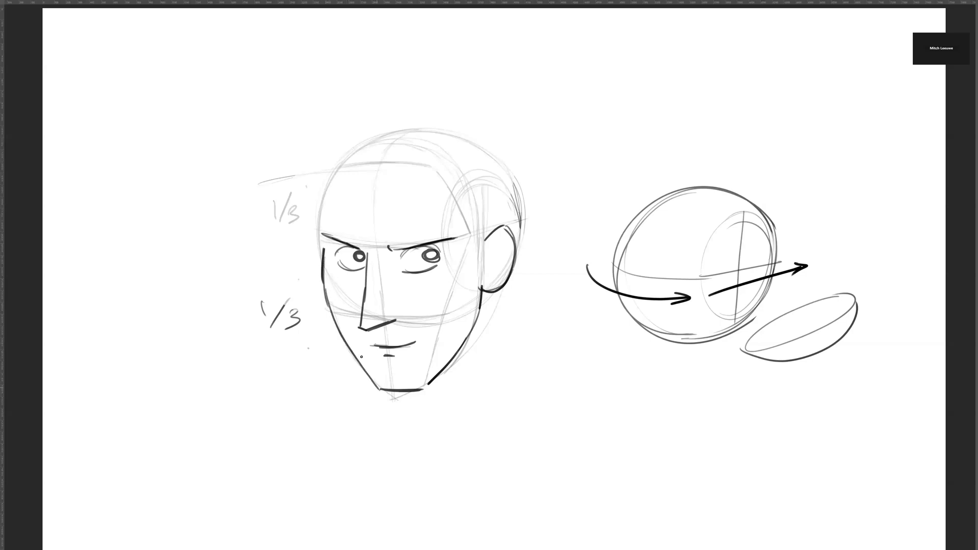
{"action": "left_click_drag", "start_coordinate": [318, 234], "coordinate": [334, 165]}
{"action": "mouse_move", "coordinate": [361, 140]}
{"action": "left_mouse_down"}
{"action": "mouse_move", "coordinate": [453, 131]}
{"action": "mouse_move", "coordinate": [478, 149]}
{"action": "left_mouse_up"}
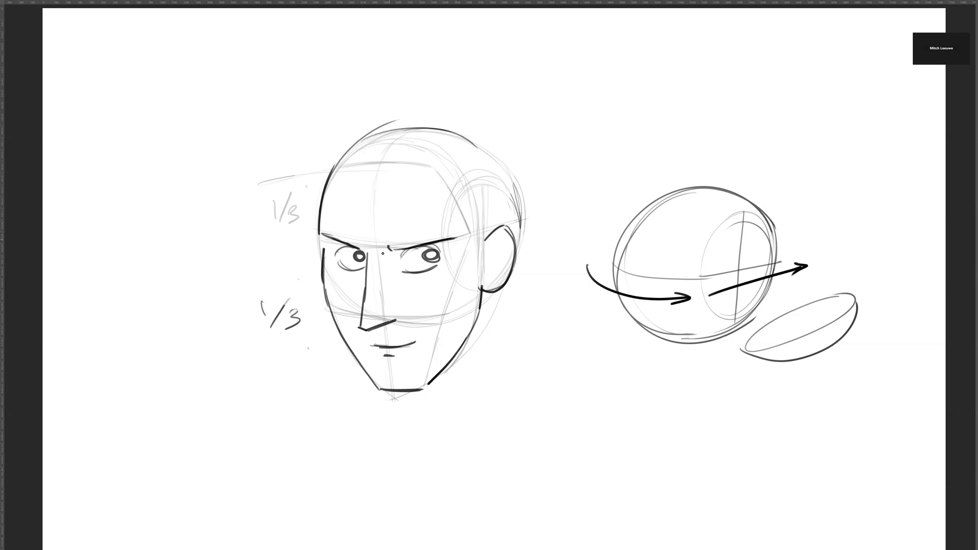
Draw the hairline with a sideburn and the back neck line, and show the hidden interface panels
{"action": "mouse_move", "coordinate": [347, 159]}
{"action": "left_mouse_down"}
{"action": "mouse_move", "coordinate": [447, 163]}
{"action": "mouse_move", "coordinate": [471, 243]}
{"action": "mouse_move", "coordinate": [510, 265]}
{"action": "mouse_move", "coordinate": [541, 402]}
{"action": "left_mouse_up"}
{"action": "scroll", "coordinate": [555, 436], "scroll_direction": "down", "scroll_amount": 4}
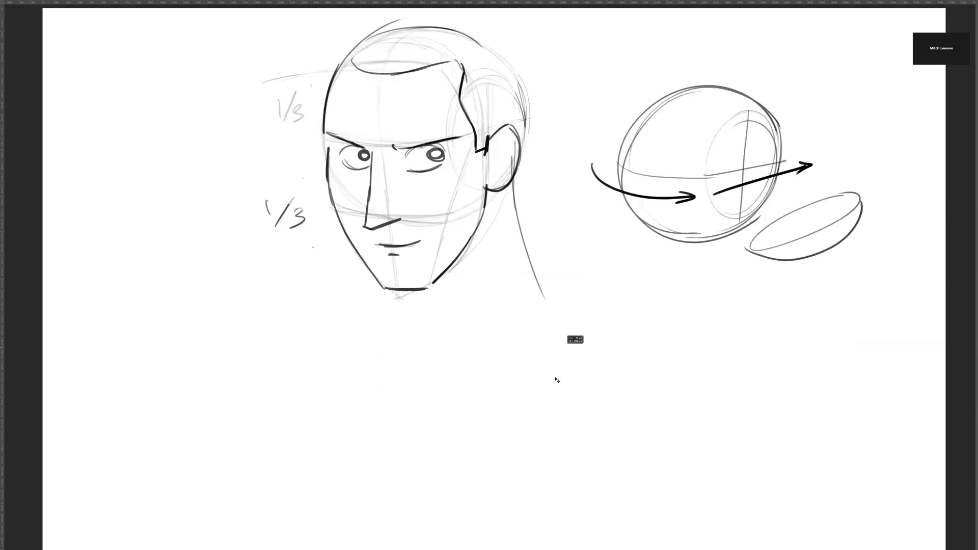
{"action": "scroll", "coordinate": [557, 380], "scroll_direction": "up", "scroll_amount": 1}
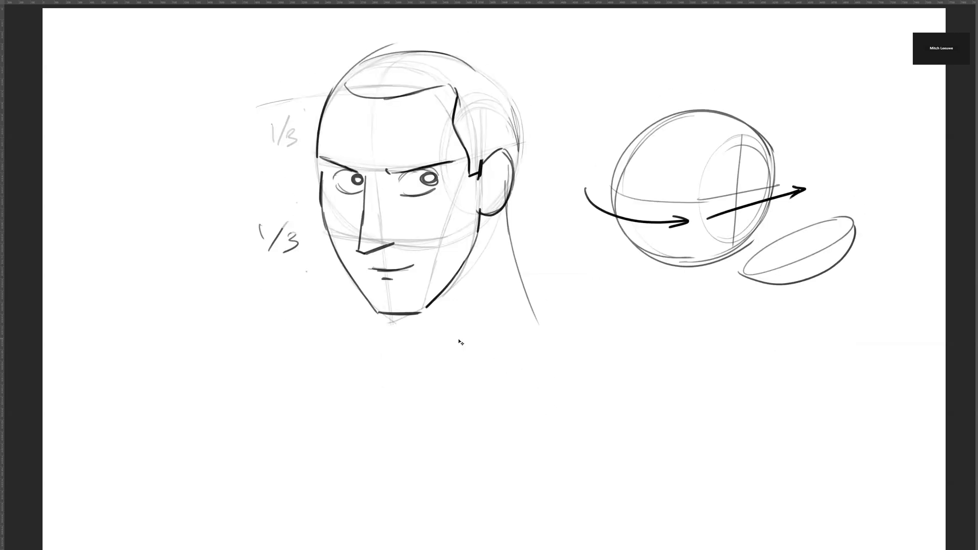
{"action": "key", "text": "Tab"}
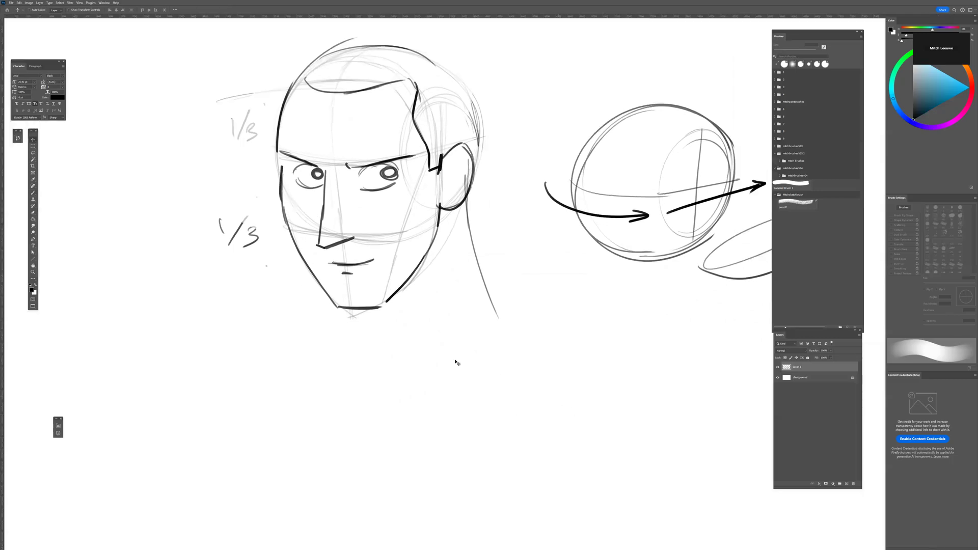
Sketch the neck as a tilted cylinder below the jaw, with an ellipse closing its lower end
{"action": "key", "text": "b"}
{"action": "left_click_drag", "start_coordinate": [467, 170], "coordinate": [517, 329]}
{"action": "mouse_move", "coordinate": [371, 267]}
{"action": "left_mouse_down"}
{"action": "mouse_move", "coordinate": [391, 354]}
{"action": "mouse_move", "coordinate": [366, 296]}
{"action": "mouse_move", "coordinate": [397, 367]}
{"action": "left_mouse_up"}
{"action": "mouse_move", "coordinate": [398, 331]}
{"action": "left_mouse_down"}
{"action": "mouse_move", "coordinate": [502, 364]}
{"action": "mouse_move", "coordinate": [514, 331]}
{"action": "mouse_move", "coordinate": [444, 379]}
{"action": "left_mouse_up"}
{"action": "mouse_move", "coordinate": [437, 225]}
{"action": "left_mouse_down"}
{"action": "mouse_move", "coordinate": [405, 283]}
{"action": "mouse_move", "coordinate": [420, 227]}
{"action": "left_mouse_up"}
{"action": "mouse_move", "coordinate": [359, 298]}
{"action": "left_mouse_down"}
{"action": "mouse_move", "coordinate": [387, 364]}
{"action": "mouse_move", "coordinate": [505, 349]}
{"action": "left_mouse_up"}
{"action": "mouse_move", "coordinate": [514, 310]}
{"action": "left_mouse_down"}
{"action": "mouse_move", "coordinate": [398, 354]}
{"action": "mouse_move", "coordinate": [512, 326]}
{"action": "left_mouse_up"}
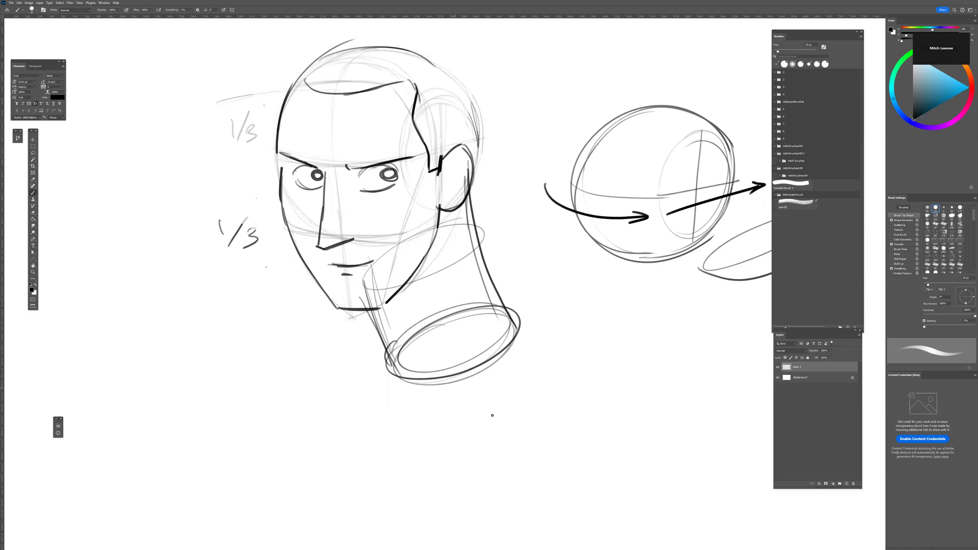
{"action": "scroll", "coordinate": [494, 412], "scroll_direction": "up", "scroll_amount": 1}
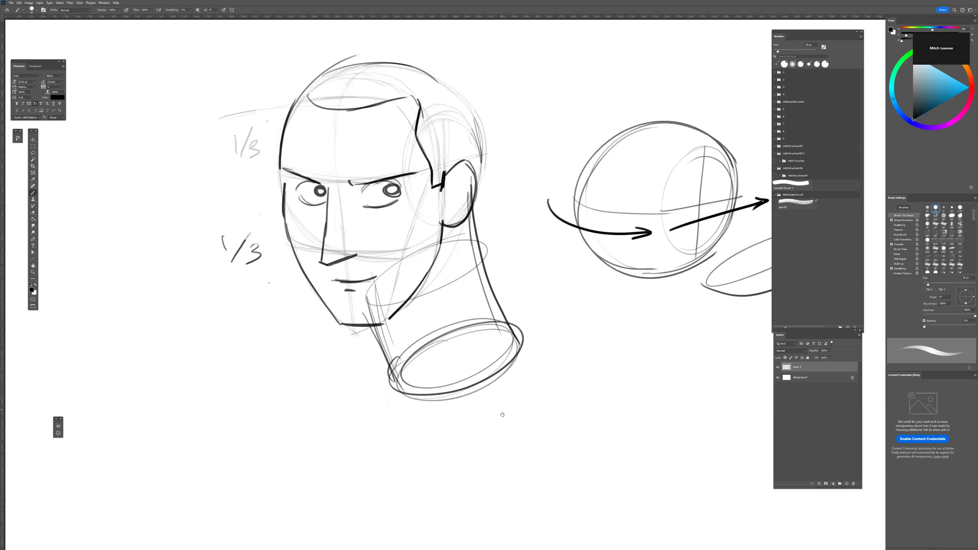
{"action": "scroll", "coordinate": [503, 414], "scroll_direction": "up", "scroll_amount": 1}
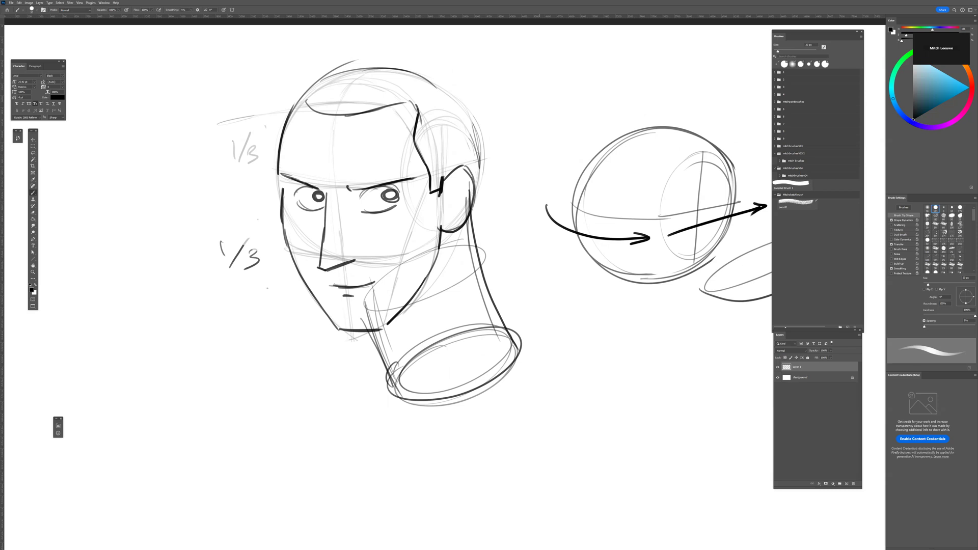
Hide the head sketch layer and, on a new layer, draw an ellipse with lines converging to a point below it
{"action": "left_click", "coordinate": [778, 367]}
{"action": "left_click", "coordinate": [846, 483]}
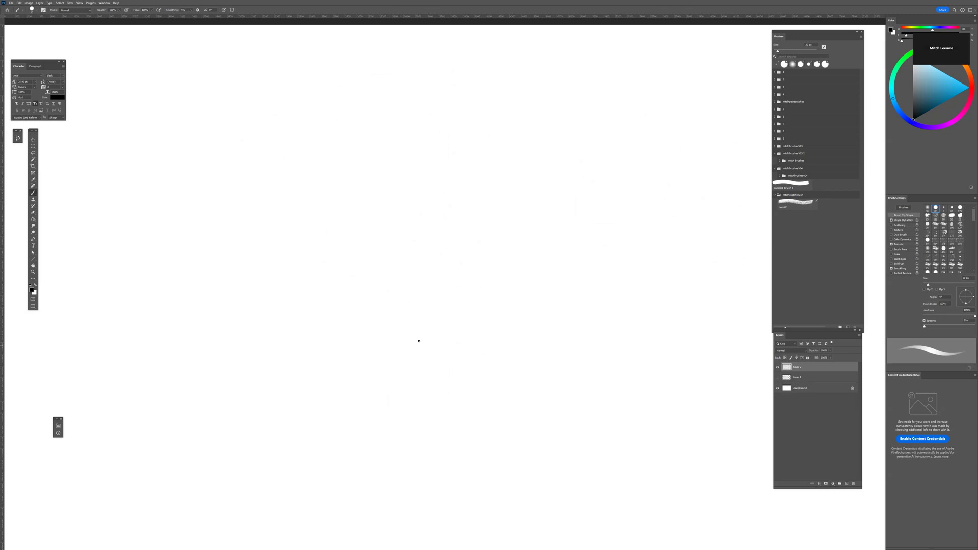
{"action": "mouse_move", "coordinate": [376, 294]}
{"action": "left_mouse_down"}
{"action": "mouse_move", "coordinate": [406, 260]}
{"action": "mouse_move", "coordinate": [389, 274]}
{"action": "mouse_move", "coordinate": [433, 257]}
{"action": "mouse_move", "coordinate": [394, 267]}
{"action": "mouse_move", "coordinate": [442, 254]}
{"action": "mouse_move", "coordinate": [485, 274]}
{"action": "left_mouse_up"}
{"action": "mouse_move", "coordinate": [377, 298]}
{"action": "left_mouse_down"}
{"action": "mouse_move", "coordinate": [436, 306]}
{"action": "mouse_move", "coordinate": [476, 280]}
{"action": "mouse_move", "coordinate": [429, 311]}
{"action": "mouse_move", "coordinate": [453, 303]}
{"action": "left_mouse_up"}
{"action": "mouse_move", "coordinate": [424, 312]}
{"action": "left_mouse_down"}
{"action": "mouse_move", "coordinate": [459, 298]}
{"action": "mouse_move", "coordinate": [474, 267]}
{"action": "mouse_move", "coordinate": [448, 305]}
{"action": "left_mouse_up"}
{"action": "left_click_drag", "start_coordinate": [472, 279], "coordinate": [459, 296]}
{"action": "mouse_move", "coordinate": [365, 264]}
{"action": "left_mouse_down"}
{"action": "mouse_move", "coordinate": [417, 401]}
{"action": "mouse_move", "coordinate": [509, 221]}
{"action": "left_mouse_up"}
{"action": "left_click_drag", "start_coordinate": [420, 404], "coordinate": [434, 180]}
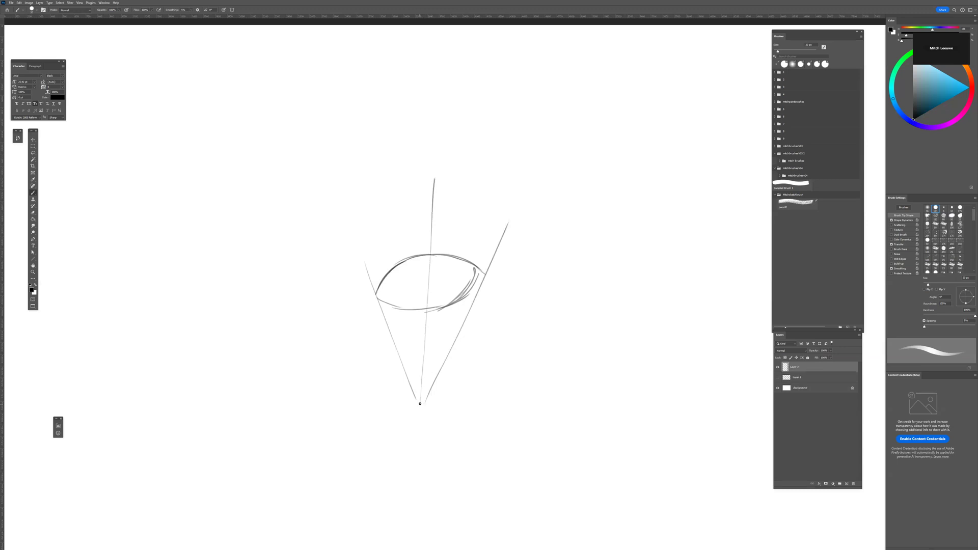
Extend the outer converging lines, add another guide through the ellipse, and erase the upper end of the middle line
{"action": "left_click_drag", "start_coordinate": [418, 407], "coordinate": [476, 184]}
{"action": "left_click_drag", "start_coordinate": [418, 405], "coordinate": [342, 179]}
{"action": "left_click_drag", "start_coordinate": [429, 392], "coordinate": [516, 187]}
{"action": "key", "text": "e"}
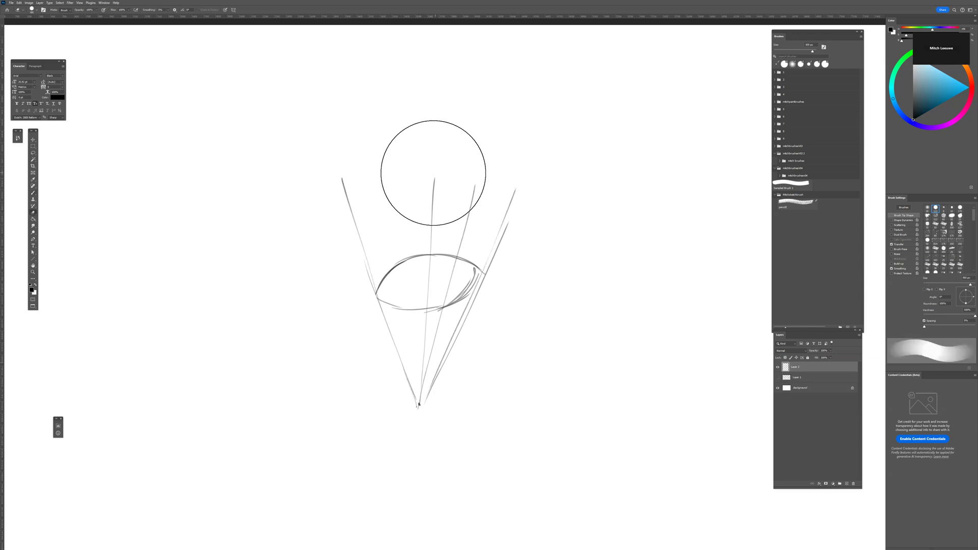
{"action": "left_click", "coordinate": [425, 178]}
{"action": "key", "text": "b"}
{"action": "left_click_drag", "start_coordinate": [421, 403], "coordinate": [477, 181]}
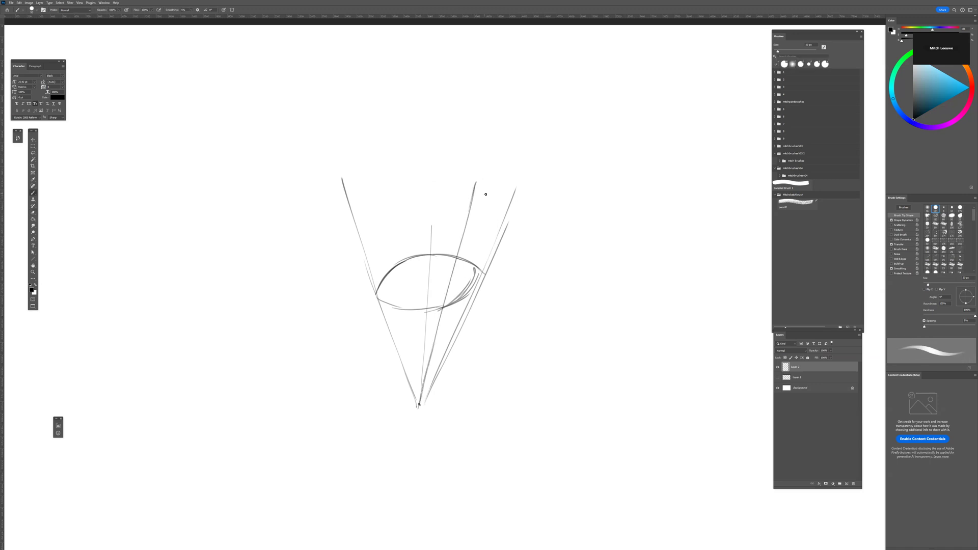
Draw a bent band across the converging lines above the ellipse and move the sketch to the left
{"action": "mouse_move", "coordinate": [343, 190]}
{"action": "left_mouse_down"}
{"action": "mouse_move", "coordinate": [369, 199]}
{"action": "mouse_move", "coordinate": [349, 207]}
{"action": "mouse_move", "coordinate": [412, 198]}
{"action": "left_mouse_up"}
{"action": "key", "text": "ctrl+z"}
{"action": "left_click_drag", "start_coordinate": [360, 237], "coordinate": [443, 221]}
{"action": "mouse_move", "coordinate": [375, 236]}
{"action": "left_mouse_down"}
{"action": "mouse_move", "coordinate": [461, 216]}
{"action": "mouse_move", "coordinate": [509, 237]}
{"action": "mouse_move", "coordinate": [456, 217]}
{"action": "mouse_move", "coordinate": [368, 240]}
{"action": "mouse_move", "coordinate": [460, 206]}
{"action": "mouse_move", "coordinate": [510, 237]}
{"action": "left_mouse_up"}
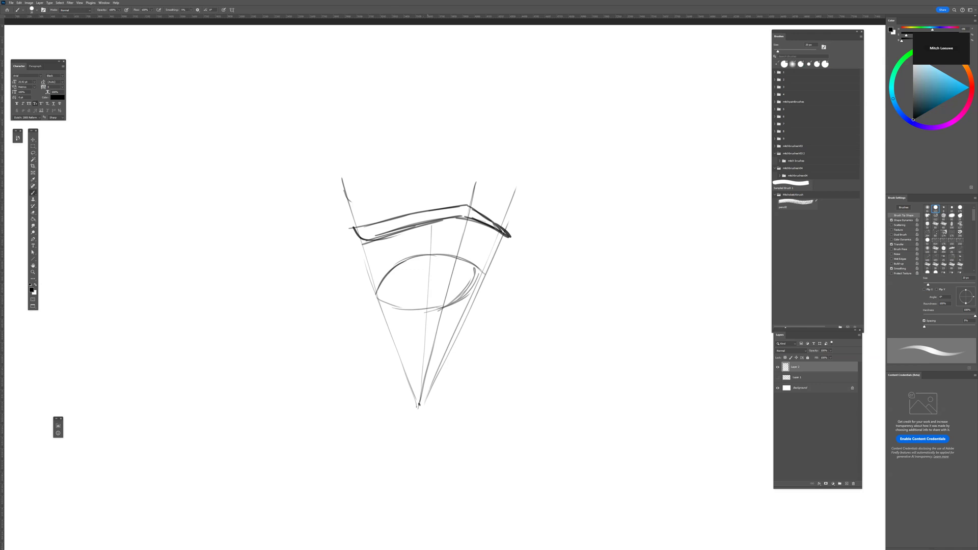
{"action": "left_click_drag", "start_coordinate": [411, 350], "coordinate": [299, 336]}
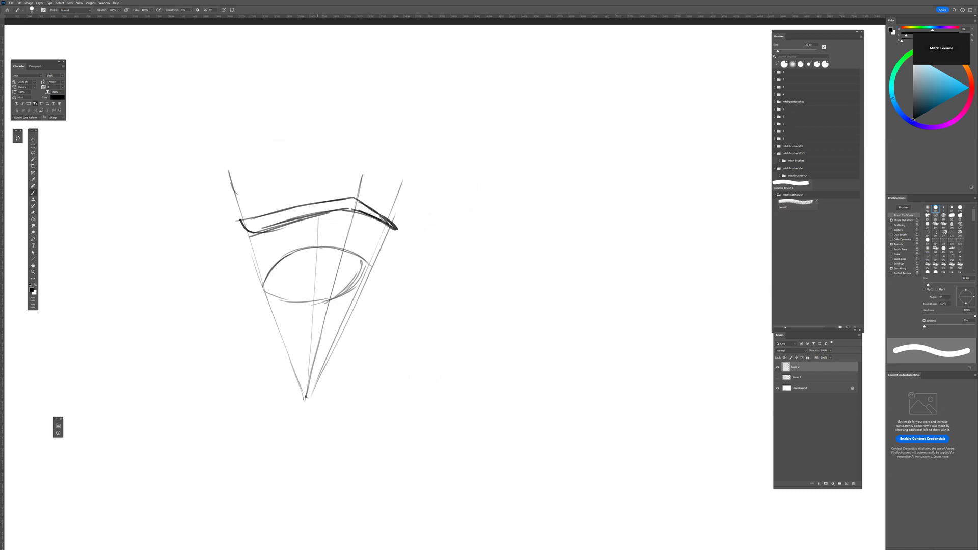
Hide the cone sketch and, on a new layer, draw a vertical line divided by tick marks into eight equal parts
{"action": "left_click", "coordinate": [777, 368]}
{"action": "left_click", "coordinate": [846, 483]}
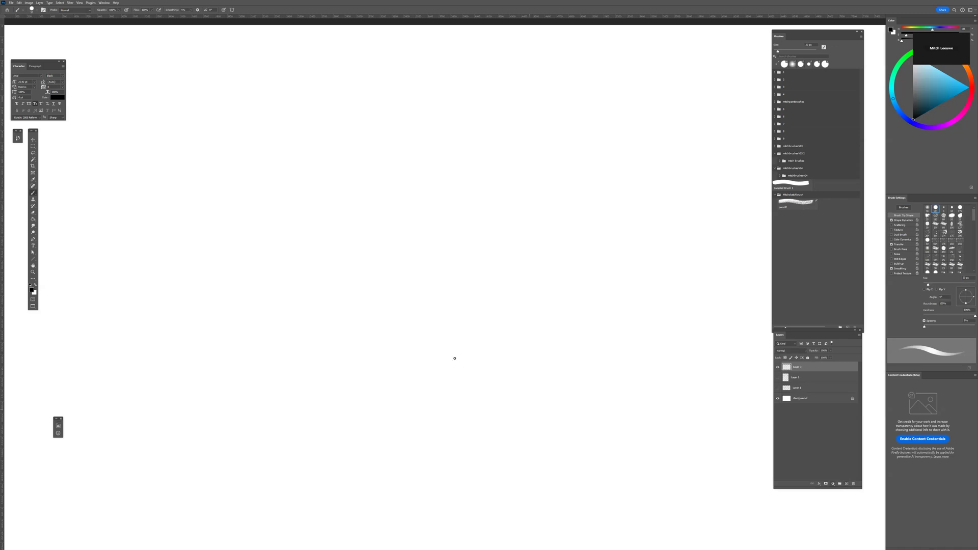
{"action": "mouse_move", "coordinate": [364, 133]}
{"action": "left_mouse_down"}
{"action": "mouse_move", "coordinate": [378, 481]}
{"action": "mouse_move", "coordinate": [374, 126]}
{"action": "left_mouse_up"}
{"action": "left_click_drag", "start_coordinate": [439, 430], "coordinate": [484, 429]}
{"action": "left_click_drag", "start_coordinate": [408, 115], "coordinate": [413, 115]}
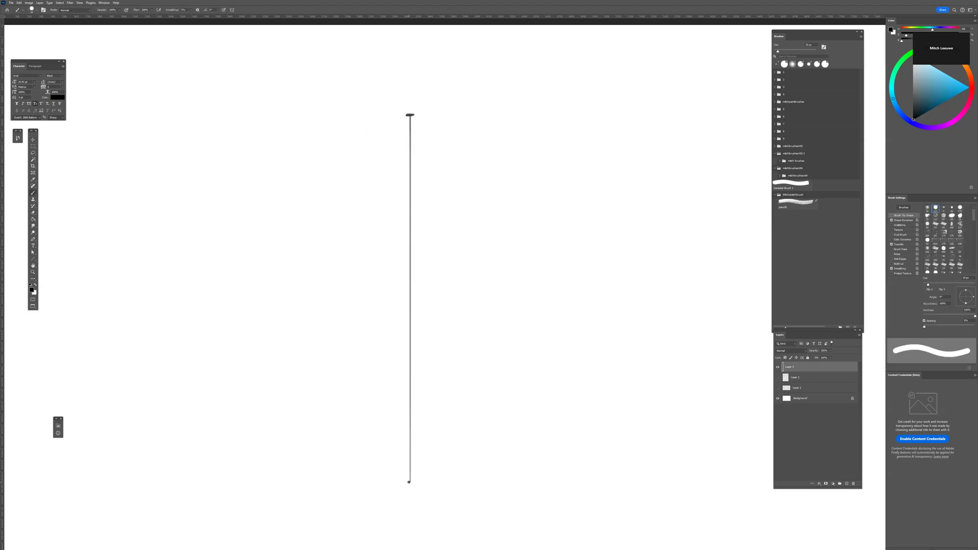
{"action": "left_click_drag", "start_coordinate": [412, 483], "coordinate": [406, 483]}
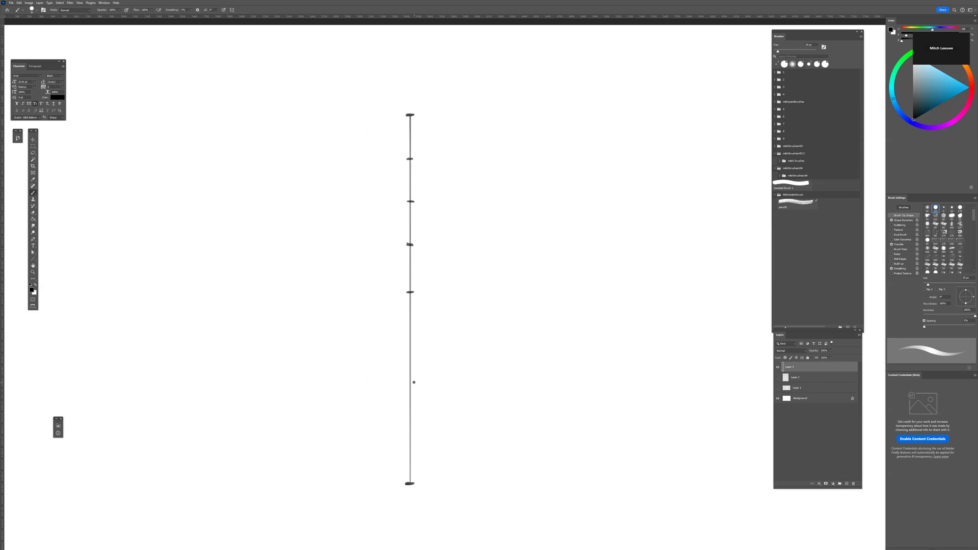
{"action": "left_click", "coordinate": [409, 386]}
{"action": "left_click_drag", "start_coordinate": [318, 467], "coordinate": [324, 460]}
{"action": "key", "text": "ctrl+z"}
Sketch a head oval in the top segment, a neck ellipse below it, and a horizontal shoulder line with joint dots
{"action": "mouse_move", "coordinate": [412, 118]}
{"action": "left_mouse_down"}
{"action": "mouse_move", "coordinate": [408, 155]}
{"action": "mouse_move", "coordinate": [403, 118]}
{"action": "mouse_move", "coordinate": [422, 140]}
{"action": "mouse_move", "coordinate": [408, 159]}
{"action": "mouse_move", "coordinate": [412, 116]}
{"action": "mouse_move", "coordinate": [424, 138]}
{"action": "mouse_move", "coordinate": [398, 151]}
{"action": "mouse_move", "coordinate": [417, 117]}
{"action": "mouse_move", "coordinate": [407, 151]}
{"action": "left_mouse_up"}
{"action": "mouse_move", "coordinate": [408, 185]}
{"action": "left_mouse_down"}
{"action": "mouse_move", "coordinate": [417, 173]}
{"action": "mouse_move", "coordinate": [402, 171]}
{"action": "mouse_move", "coordinate": [411, 171]}
{"action": "left_mouse_up"}
{"action": "mouse_move", "coordinate": [378, 202]}
{"action": "left_mouse_down"}
{"action": "mouse_move", "coordinate": [443, 203]}
{"action": "mouse_move", "coordinate": [378, 203]}
{"action": "mouse_move", "coordinate": [450, 203]}
{"action": "left_mouse_up"}
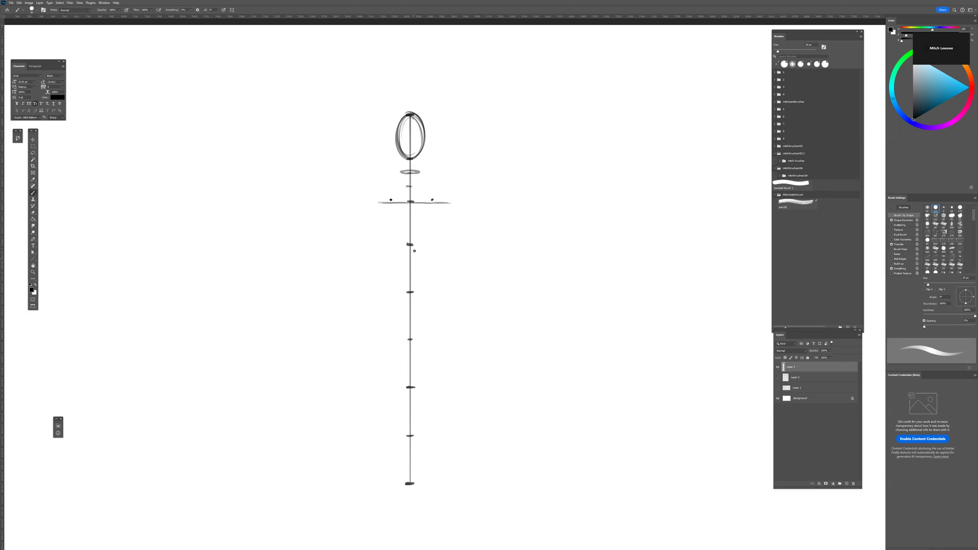
Draw horizontal guides at the navel and crotch marks, and sketch two slanted hip ovals between them
{"action": "mouse_move", "coordinate": [411, 245]}
{"action": "left_mouse_down"}
{"action": "mouse_move", "coordinate": [372, 246]}
{"action": "mouse_move", "coordinate": [446, 250]}
{"action": "left_mouse_up"}
{"action": "left_click_drag", "start_coordinate": [387, 292], "coordinate": [444, 290]}
{"action": "mouse_move", "coordinate": [389, 267]}
{"action": "left_mouse_down"}
{"action": "mouse_move", "coordinate": [398, 286]}
{"action": "mouse_move", "coordinate": [389, 266]}
{"action": "mouse_move", "coordinate": [429, 270]}
{"action": "mouse_move", "coordinate": [419, 289]}
{"action": "mouse_move", "coordinate": [431, 262]}
{"action": "mouse_move", "coordinate": [421, 287]}
{"action": "left_mouse_up"}
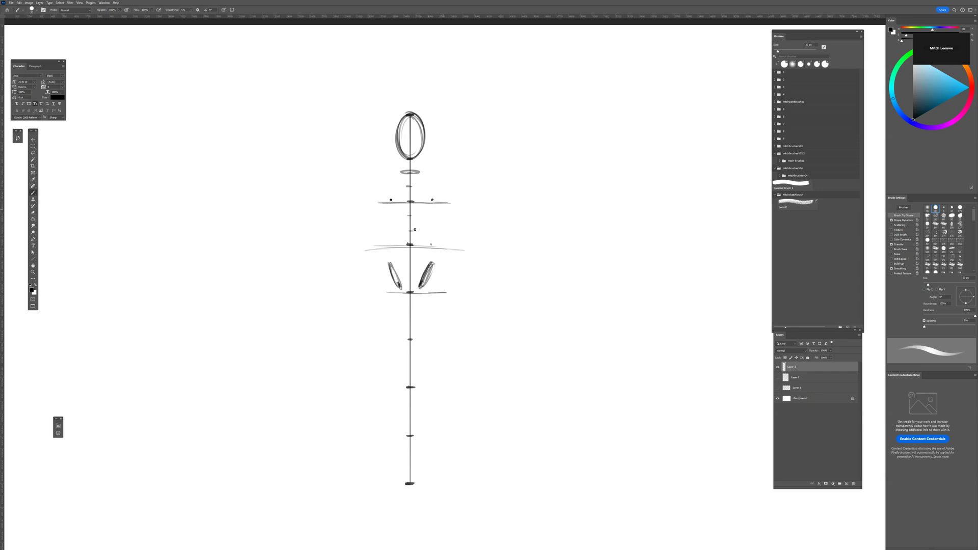
Sketch an egg-shaped rib cage around the chest line with an arched lower opening, and shift the figure slightly
{"action": "mouse_move", "coordinate": [387, 231]}
{"action": "left_mouse_down"}
{"action": "mouse_move", "coordinate": [436, 231]}
{"action": "mouse_move", "coordinate": [398, 229]}
{"action": "mouse_move", "coordinate": [432, 229]}
{"action": "left_mouse_up"}
{"action": "mouse_move", "coordinate": [399, 172]}
{"action": "left_mouse_down"}
{"action": "mouse_move", "coordinate": [382, 207]}
{"action": "mouse_move", "coordinate": [392, 232]}
{"action": "mouse_move", "coordinate": [384, 192]}
{"action": "mouse_move", "coordinate": [399, 173]}
{"action": "mouse_move", "coordinate": [410, 167]}
{"action": "mouse_move", "coordinate": [430, 183]}
{"action": "mouse_move", "coordinate": [433, 231]}
{"action": "mouse_move", "coordinate": [430, 191]}
{"action": "left_mouse_up"}
{"action": "mouse_move", "coordinate": [392, 226]}
{"action": "left_mouse_down"}
{"action": "mouse_move", "coordinate": [416, 203]}
{"action": "mouse_move", "coordinate": [433, 228]}
{"action": "mouse_move", "coordinate": [422, 210]}
{"action": "left_mouse_up"}
{"action": "left_click_drag", "start_coordinate": [460, 430], "coordinate": [467, 437]}
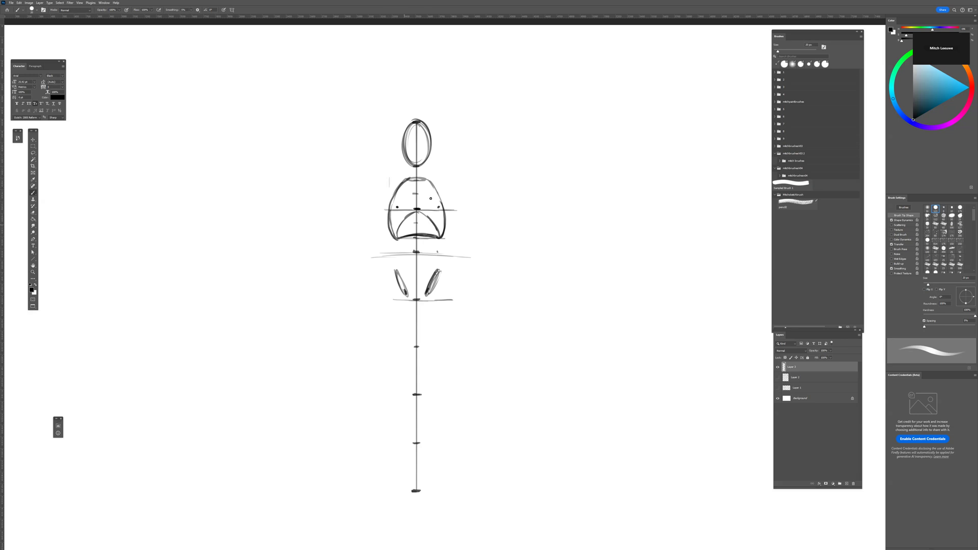
Draw vertical width guides, the shoulder line with collarbones and joint dots, and a wide elbow guide below the rib cage
{"action": "left_click_drag", "start_coordinate": [445, 278], "coordinate": [445, 238]}
{"action": "mouse_move", "coordinate": [376, 179]}
{"action": "left_mouse_down"}
{"action": "mouse_move", "coordinate": [415, 180]}
{"action": "mouse_move", "coordinate": [387, 206]}
{"action": "left_mouse_up"}
{"action": "left_click_drag", "start_coordinate": [385, 178], "coordinate": [445, 177]}
{"action": "mouse_move", "coordinate": [357, 237]}
{"action": "left_mouse_down"}
{"action": "mouse_move", "coordinate": [493, 240]}
{"action": "mouse_move", "coordinate": [343, 240]}
{"action": "mouse_move", "coordinate": [490, 246]}
{"action": "mouse_move", "coordinate": [482, 238]}
{"action": "left_mouse_up"}
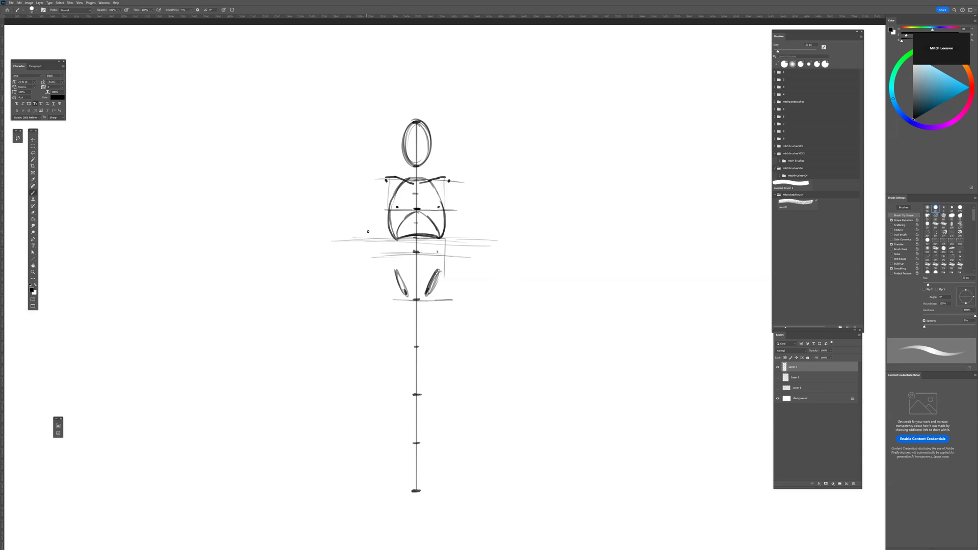
Sketch both arms with elbow dots and oval hands, and add thigh joints projecting from the hip ovals
{"action": "mouse_move", "coordinate": [385, 184]}
{"action": "left_mouse_down"}
{"action": "mouse_move", "coordinate": [368, 262]}
{"action": "mouse_move", "coordinate": [376, 314]}
{"action": "mouse_move", "coordinate": [376, 294]}
{"action": "left_mouse_up"}
{"action": "mouse_move", "coordinate": [449, 184]}
{"action": "left_mouse_down"}
{"action": "mouse_move", "coordinate": [471, 238]}
{"action": "mouse_move", "coordinate": [463, 317]}
{"action": "mouse_move", "coordinate": [465, 294]}
{"action": "left_mouse_up"}
{"action": "mouse_move", "coordinate": [400, 287]}
{"action": "left_mouse_down"}
{"action": "mouse_move", "coordinate": [389, 293]}
{"action": "mouse_move", "coordinate": [446, 294]}
{"action": "left_mouse_up"}
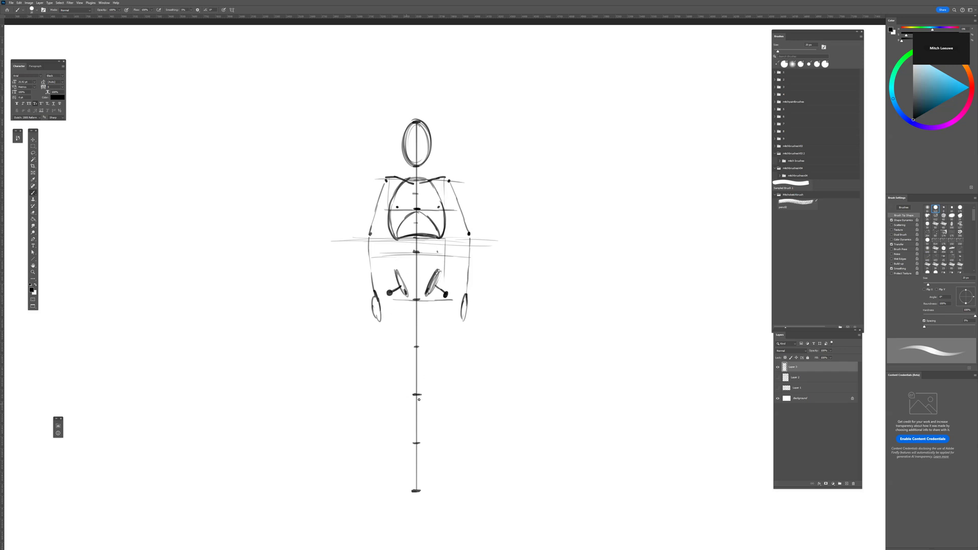
Draw the knee guide and both legs with curved thighs, knee dots, shins and oval feet
{"action": "left_click_drag", "start_coordinate": [362, 392], "coordinate": [502, 392]}
{"action": "left_click_drag", "start_coordinate": [390, 294], "coordinate": [396, 386]}
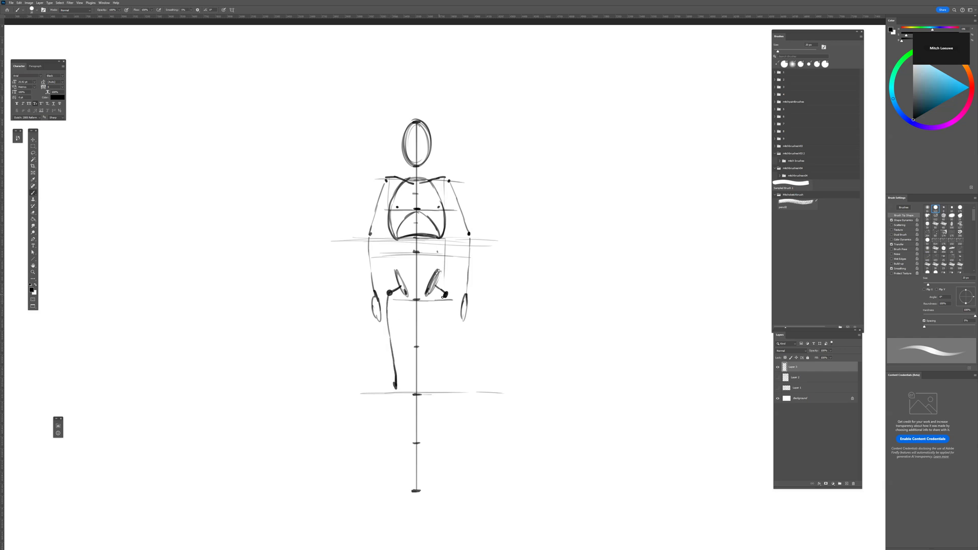
{"action": "left_click_drag", "start_coordinate": [446, 302], "coordinate": [441, 388]}
{"action": "mouse_move", "coordinate": [394, 300]}
{"action": "left_mouse_down"}
{"action": "mouse_move", "coordinate": [405, 379]}
{"action": "mouse_move", "coordinate": [392, 410]}
{"action": "mouse_move", "coordinate": [398, 473]}
{"action": "left_mouse_up"}
{"action": "key", "text": "ctrl+z"}
{"action": "mouse_move", "coordinate": [396, 478]}
{"action": "left_mouse_down"}
{"action": "mouse_move", "coordinate": [372, 495]}
{"action": "mouse_move", "coordinate": [397, 477]}
{"action": "left_mouse_up"}
{"action": "mouse_move", "coordinate": [439, 395]}
{"action": "left_mouse_down"}
{"action": "mouse_move", "coordinate": [438, 477]}
{"action": "mouse_move", "coordinate": [457, 491]}
{"action": "left_mouse_up"}
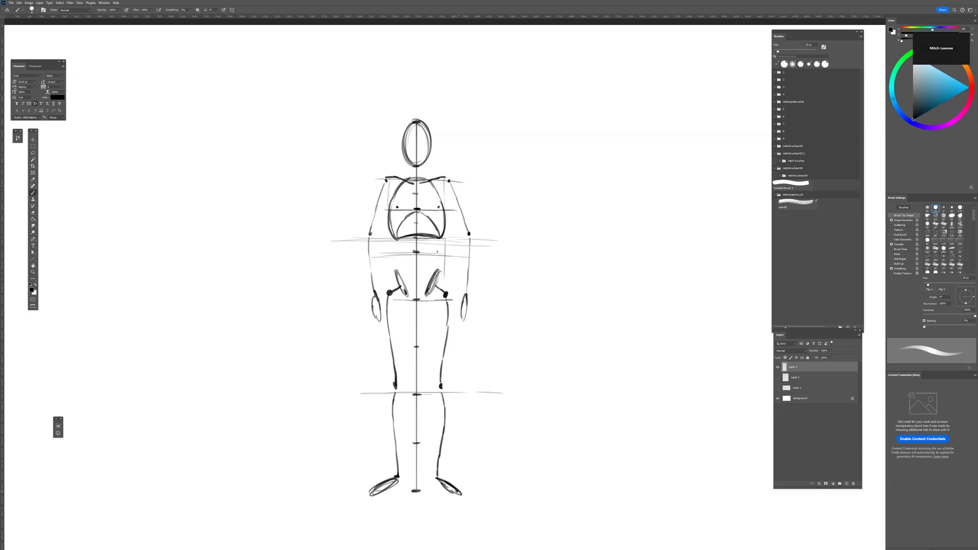
Move the front figure aside, extend horizontal guides from its head and feet, and draw a vertical side-view axis between them
{"action": "left_click_drag", "start_coordinate": [529, 456], "coordinate": [411, 453]}
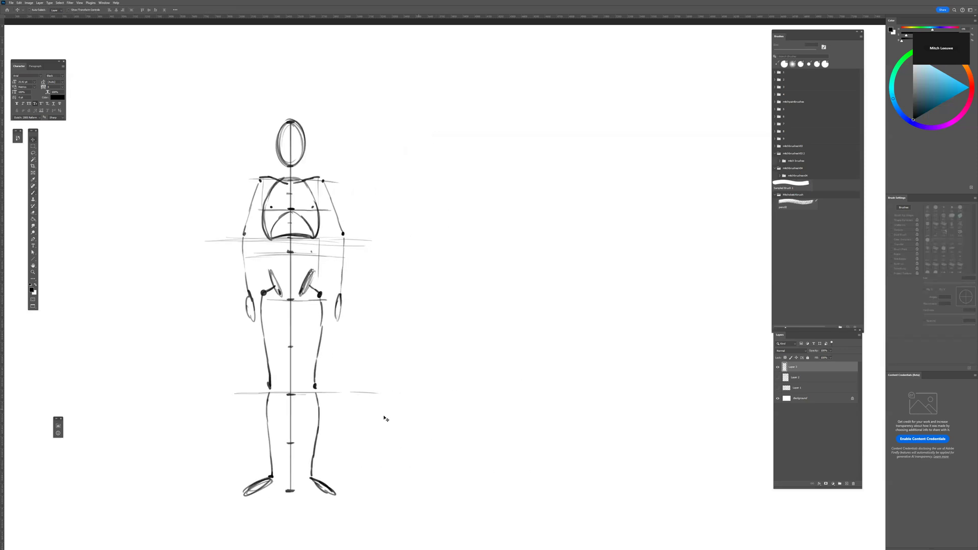
{"action": "left_click_drag", "start_coordinate": [274, 120], "coordinate": [672, 148]}
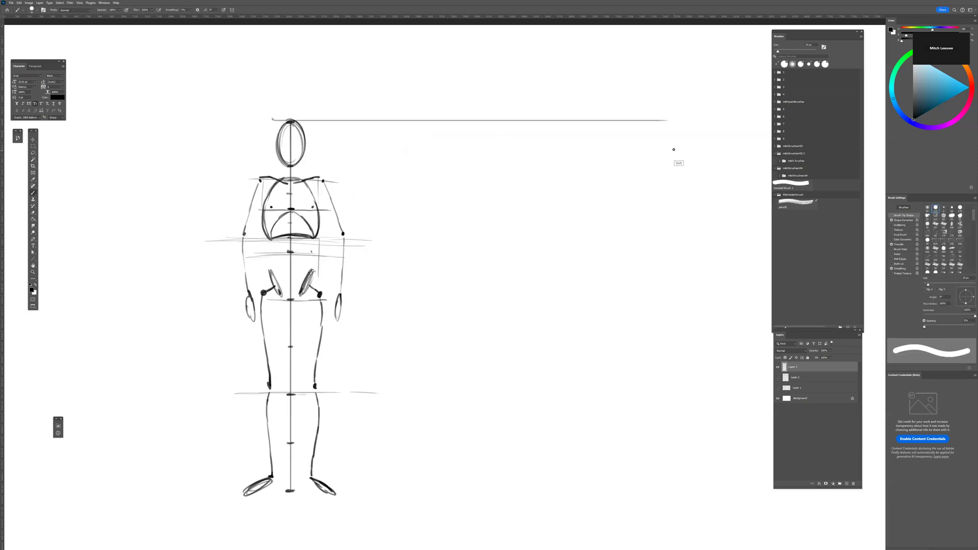
{"action": "left_click_drag", "start_coordinate": [255, 494], "coordinate": [598, 469]}
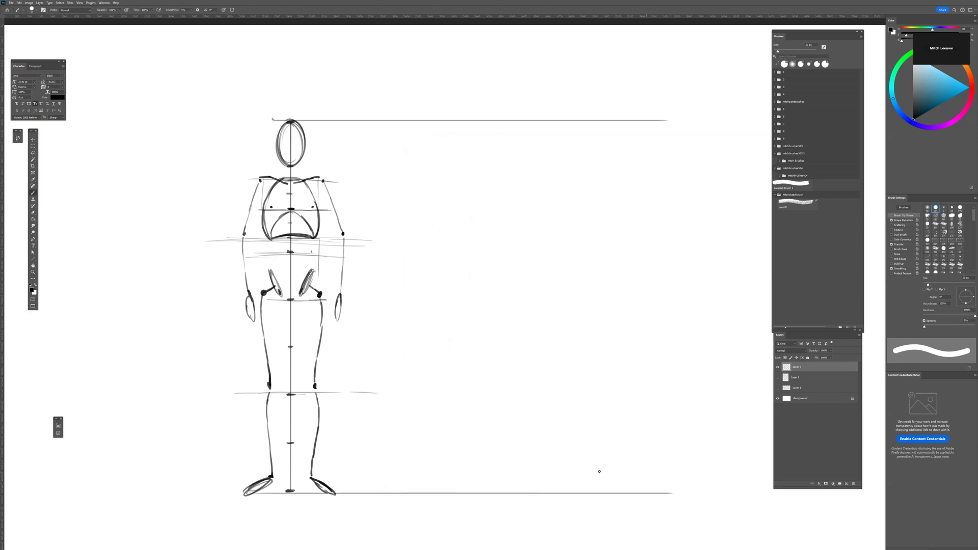
{"action": "left_click_drag", "start_coordinate": [555, 493], "coordinate": [547, 112]}
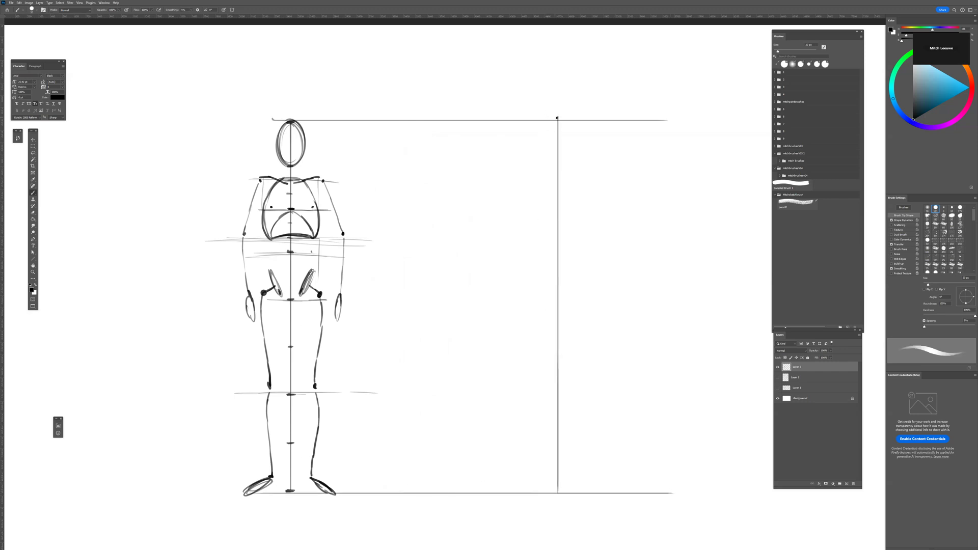
Divide the side-view axis with tick marks into eight parts
{"action": "left_click_drag", "start_coordinate": [554, 303], "coordinate": [562, 302]}
{"action": "left_click_drag", "start_coordinate": [554, 223], "coordinate": [562, 221]}
{"action": "left_click_drag", "start_coordinate": [555, 168], "coordinate": [568, 169]}
{"action": "left_click_drag", "start_coordinate": [550, 264], "coordinate": [562, 262]}
{"action": "left_click_drag", "start_coordinate": [551, 387], "coordinate": [561, 386]}
{"action": "left_click_drag", "start_coordinate": [554, 343], "coordinate": [561, 341]}
{"action": "left_click_drag", "start_coordinate": [552, 125], "coordinate": [561, 123]}
Sketch the side-view head, rib cage oval and round pelvis along the divided axis
{"action": "mouse_move", "coordinate": [293, 164]}
{"action": "left_mouse_down"}
{"action": "mouse_move", "coordinate": [549, 149]}
{"action": "mouse_move", "coordinate": [580, 114]}
{"action": "mouse_move", "coordinate": [548, 134]}
{"action": "mouse_move", "coordinate": [562, 166]}
{"action": "left_mouse_up"}
{"action": "key", "text": "ctrl+z"}
{"action": "mouse_move", "coordinate": [557, 120]}
{"action": "left_mouse_down"}
{"action": "mouse_move", "coordinate": [547, 162]}
{"action": "mouse_move", "coordinate": [563, 122]}
{"action": "mouse_move", "coordinate": [564, 144]}
{"action": "mouse_move", "coordinate": [548, 144]}
{"action": "mouse_move", "coordinate": [560, 121]}
{"action": "mouse_move", "coordinate": [574, 139]}
{"action": "mouse_move", "coordinate": [547, 134]}
{"action": "mouse_move", "coordinate": [544, 157]}
{"action": "mouse_move", "coordinate": [570, 149]}
{"action": "left_mouse_up"}
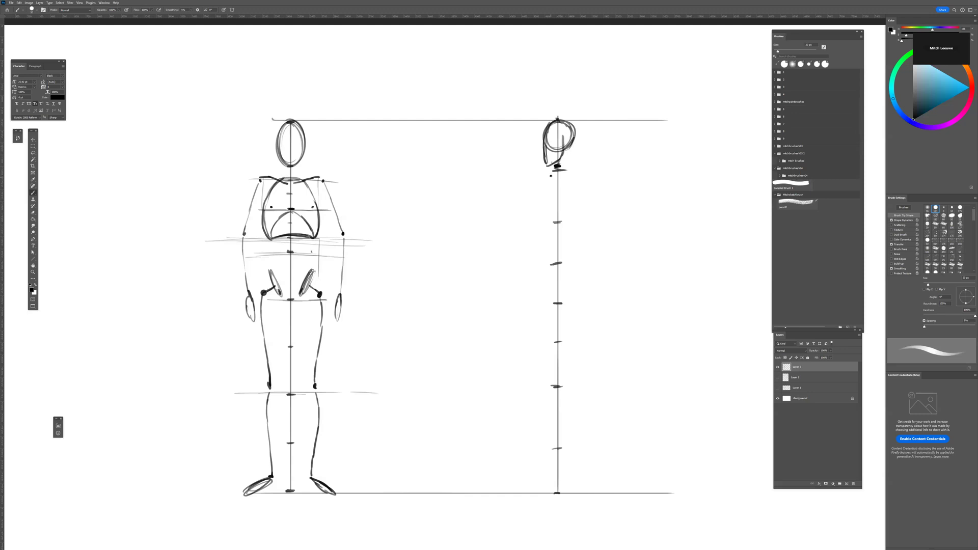
{"action": "mouse_move", "coordinate": [550, 182]}
{"action": "left_mouse_down"}
{"action": "mouse_move", "coordinate": [569, 179]}
{"action": "mouse_move", "coordinate": [546, 201]}
{"action": "left_mouse_up"}
{"action": "left_click_drag", "start_coordinate": [542, 236], "coordinate": [583, 234]}
{"action": "mouse_move", "coordinate": [568, 181]}
{"action": "left_mouse_down"}
{"action": "mouse_move", "coordinate": [572, 231]}
{"action": "mouse_move", "coordinate": [542, 217]}
{"action": "mouse_move", "coordinate": [566, 182]}
{"action": "mouse_move", "coordinate": [576, 220]}
{"action": "mouse_move", "coordinate": [550, 235]}
{"action": "mouse_move", "coordinate": [564, 188]}
{"action": "left_mouse_up"}
{"action": "mouse_move", "coordinate": [565, 272]}
{"action": "left_mouse_down"}
{"action": "mouse_move", "coordinate": [548, 297]}
{"action": "mouse_move", "coordinate": [573, 270]}
{"action": "mouse_move", "coordinate": [554, 266]}
{"action": "left_mouse_up"}
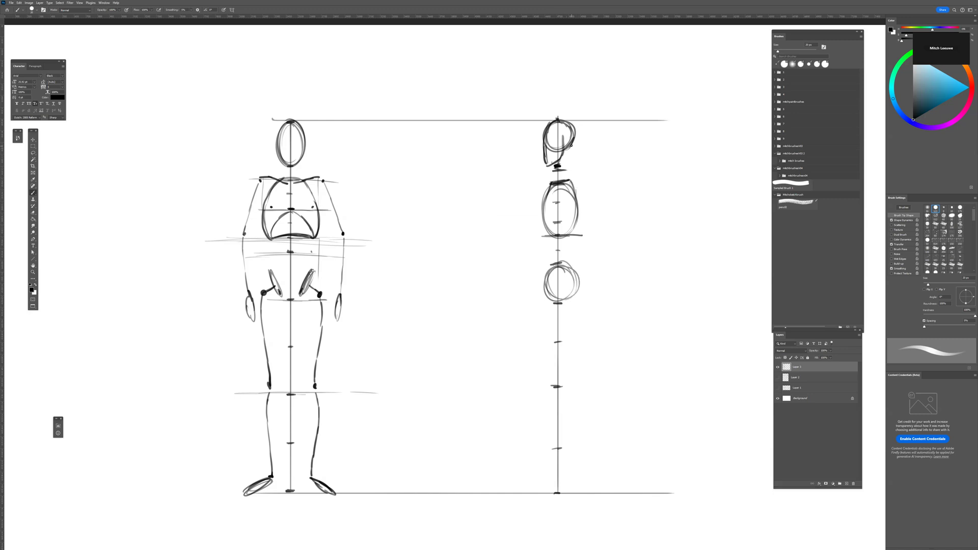
Draw the side figure's curved spine, arm, leg and foot, and align them with shoulder and ankle guides across both figures
{"action": "mouse_move", "coordinate": [572, 144]}
{"action": "left_mouse_down"}
{"action": "mouse_move", "coordinate": [577, 283]}
{"action": "mouse_move", "coordinate": [560, 302]}
{"action": "mouse_move", "coordinate": [560, 234]}
{"action": "mouse_move", "coordinate": [572, 241]}
{"action": "mouse_move", "coordinate": [539, 225]}
{"action": "left_mouse_up"}
{"action": "mouse_move", "coordinate": [569, 188]}
{"action": "left_mouse_down"}
{"action": "mouse_move", "coordinate": [590, 236]}
{"action": "mouse_move", "coordinate": [579, 321]}
{"action": "mouse_move", "coordinate": [587, 305]}
{"action": "mouse_move", "coordinate": [580, 325]}
{"action": "mouse_move", "coordinate": [585, 298]}
{"action": "mouse_move", "coordinate": [559, 286]}
{"action": "mouse_move", "coordinate": [573, 446]}
{"action": "mouse_move", "coordinate": [570, 472]}
{"action": "mouse_move", "coordinate": [545, 489]}
{"action": "left_mouse_up"}
{"action": "left_click_drag", "start_coordinate": [254, 478], "coordinate": [645, 477]}
{"action": "mouse_move", "coordinate": [209, 179]}
{"action": "left_mouse_down"}
{"action": "mouse_move", "coordinate": [656, 191]}
{"action": "mouse_move", "coordinate": [672, 180]}
{"action": "left_mouse_up"}
{"action": "scroll", "coordinate": [431, 424], "scroll_direction": "left", "scroll_amount": 2}
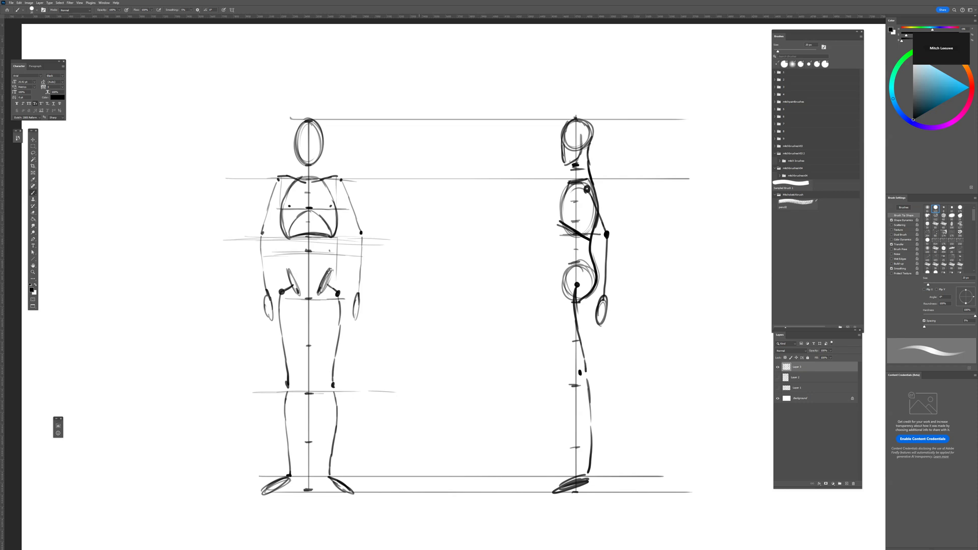
Hide the figure layer and, on a new layer, draw a circle for the ankle
{"action": "left_click", "coordinate": [778, 366]}
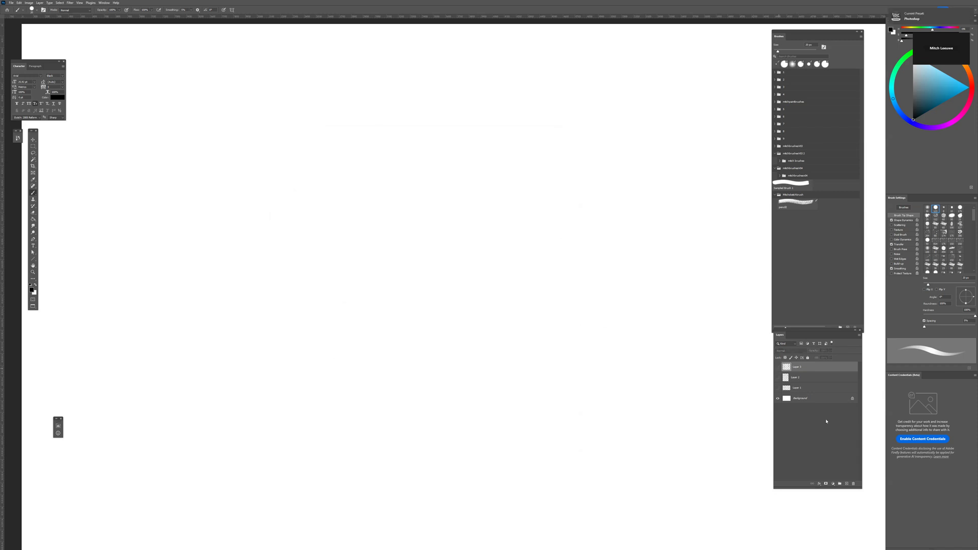
{"action": "left_click", "coordinate": [847, 483]}
{"action": "mouse_move", "coordinate": [414, 273]}
{"action": "left_mouse_down"}
{"action": "mouse_move", "coordinate": [454, 283]}
{"action": "mouse_move", "coordinate": [413, 269]}
{"action": "left_mouse_up"}
{"action": "key", "text": "ctrl+z"}
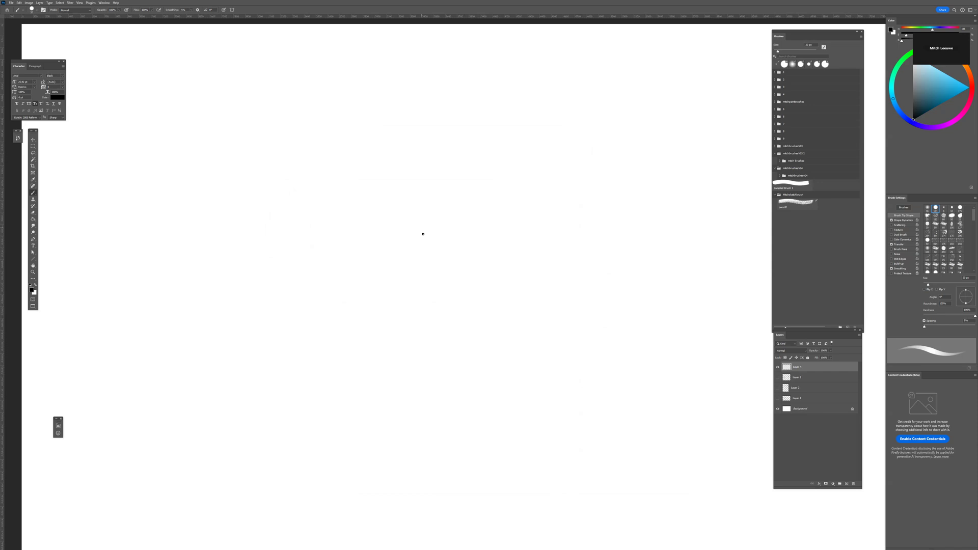
{"action": "mouse_move", "coordinate": [463, 252]}
{"action": "left_mouse_down"}
{"action": "mouse_move", "coordinate": [397, 304]}
{"action": "mouse_move", "coordinate": [487, 260]}
{"action": "mouse_move", "coordinate": [423, 334]}
{"action": "mouse_move", "coordinate": [476, 253]}
{"action": "mouse_move", "coordinate": [438, 334]}
{"action": "mouse_move", "coordinate": [460, 238]}
{"action": "mouse_move", "coordinate": [481, 250]}
{"action": "left_mouse_up"}
{"action": "key", "text": "v"}
{"action": "left_click_drag", "start_coordinate": [495, 399], "coordinate": [498, 399]}
Draw an ellipse over the circle's upper edge with two lower-leg lines rising from it, and reposition the sketch
{"action": "key", "text": "b"}
{"action": "mouse_move", "coordinate": [416, 237]}
{"action": "left_mouse_down"}
{"action": "mouse_move", "coordinate": [435, 250]}
{"action": "mouse_move", "coordinate": [414, 243]}
{"action": "mouse_move", "coordinate": [483, 226]}
{"action": "mouse_move", "coordinate": [407, 241]}
{"action": "mouse_move", "coordinate": [392, 128]}
{"action": "left_mouse_up"}
{"action": "mouse_move", "coordinate": [494, 242]}
{"action": "left_mouse_down"}
{"action": "mouse_move", "coordinate": [494, 147]}
{"action": "mouse_move", "coordinate": [493, 245]}
{"action": "left_mouse_up"}
{"action": "left_click_drag", "start_coordinate": [494, 191], "coordinate": [496, 91]}
{"action": "key", "text": "v"}
{"action": "left_click_drag", "start_coordinate": [493, 381], "coordinate": [522, 388]}
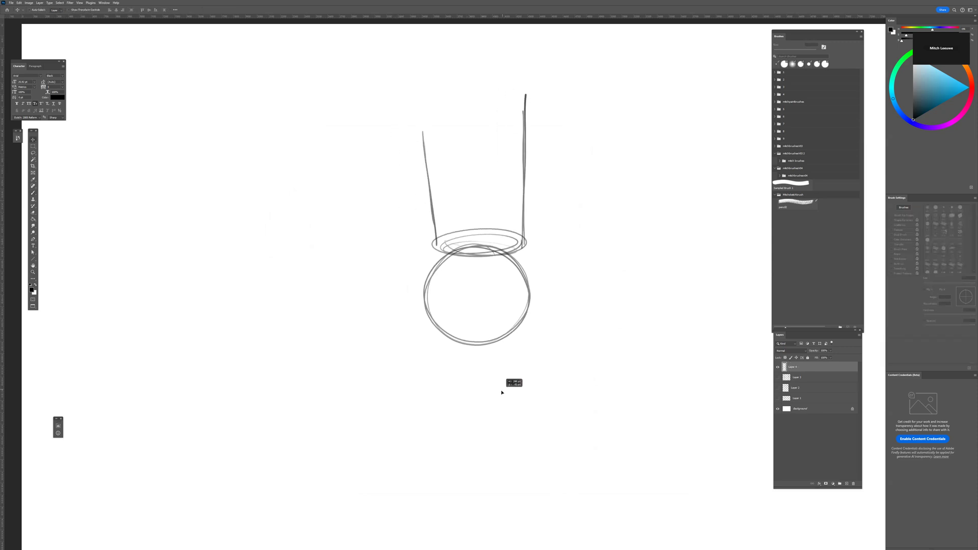
Sketch a curved wedge for the midfoot, extending forward and down from the ankle circle
{"action": "key", "text": "b"}
{"action": "left_click_drag", "start_coordinate": [410, 304], "coordinate": [465, 315]}
{"action": "left_click_drag", "start_coordinate": [467, 312], "coordinate": [407, 391]}
{"action": "mouse_move", "coordinate": [461, 330]}
{"action": "left_mouse_down"}
{"action": "mouse_move", "coordinate": [391, 410]}
{"action": "mouse_move", "coordinate": [403, 389]}
{"action": "left_mouse_up"}
{"action": "mouse_move", "coordinate": [472, 313]}
{"action": "left_mouse_down"}
{"action": "mouse_move", "coordinate": [384, 387]}
{"action": "mouse_move", "coordinate": [373, 409]}
{"action": "mouse_move", "coordinate": [386, 420]}
{"action": "mouse_move", "coordinate": [368, 415]}
{"action": "left_mouse_up"}
{"action": "mouse_move", "coordinate": [413, 304]}
{"action": "left_mouse_down"}
{"action": "mouse_move", "coordinate": [310, 368]}
{"action": "mouse_move", "coordinate": [364, 321]}
{"action": "mouse_move", "coordinate": [415, 301]}
{"action": "left_mouse_up"}
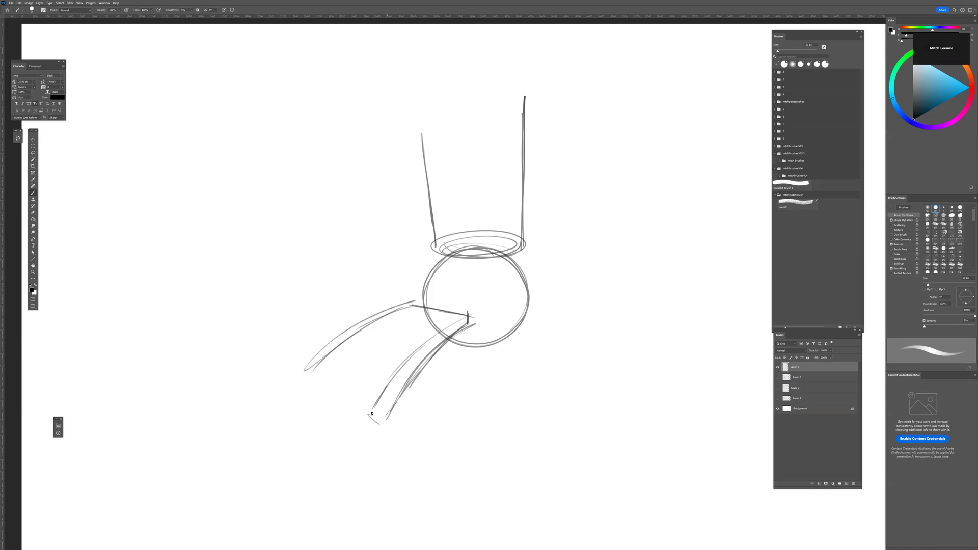
Connect the front of the midfoot with crosswise lines and add a small circle at each end for the ball joints
{"action": "mouse_move", "coordinate": [299, 367]}
{"action": "left_mouse_down"}
{"action": "mouse_move", "coordinate": [393, 410]}
{"action": "mouse_move", "coordinate": [364, 430]}
{"action": "mouse_move", "coordinate": [379, 427]}
{"action": "left_mouse_up"}
{"action": "mouse_move", "coordinate": [289, 368]}
{"action": "left_mouse_down"}
{"action": "mouse_move", "coordinate": [275, 390]}
{"action": "mouse_move", "coordinate": [285, 368]}
{"action": "mouse_move", "coordinate": [302, 373]}
{"action": "mouse_move", "coordinate": [356, 427]}
{"action": "left_mouse_up"}
{"action": "left_click_drag", "start_coordinate": [279, 397], "coordinate": [358, 428]}
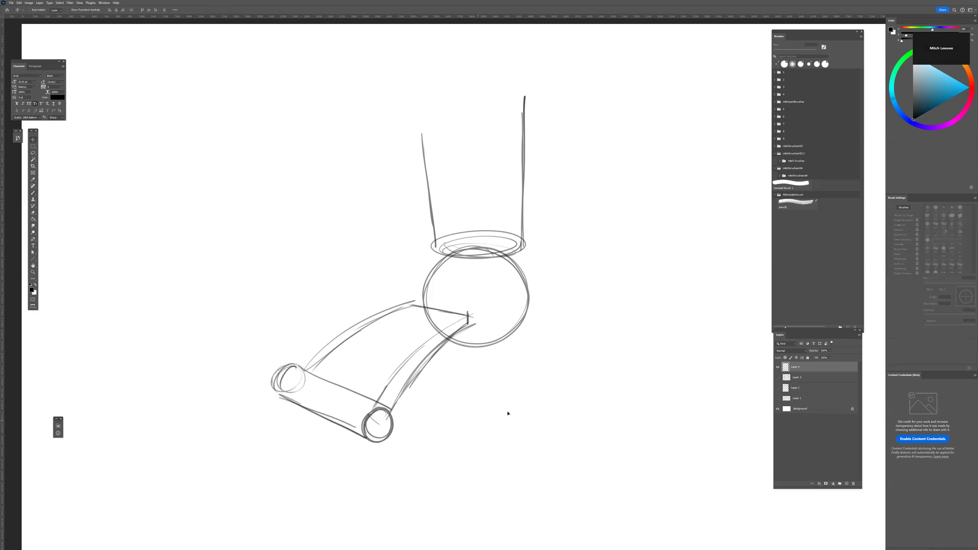
Reposition the foot sketch and draw a flat tapered wedge for the toes in front of the ball joints
{"action": "left_click_drag", "start_coordinate": [509, 410], "coordinate": [545, 401]}
{"action": "mouse_move", "coordinate": [326, 382]}
{"action": "left_mouse_down"}
{"action": "mouse_move", "coordinate": [270, 419]}
{"action": "mouse_move", "coordinate": [320, 446]}
{"action": "mouse_move", "coordinate": [386, 421]}
{"action": "mouse_move", "coordinate": [330, 436]}
{"action": "mouse_move", "coordinate": [386, 409]}
{"action": "left_mouse_up"}
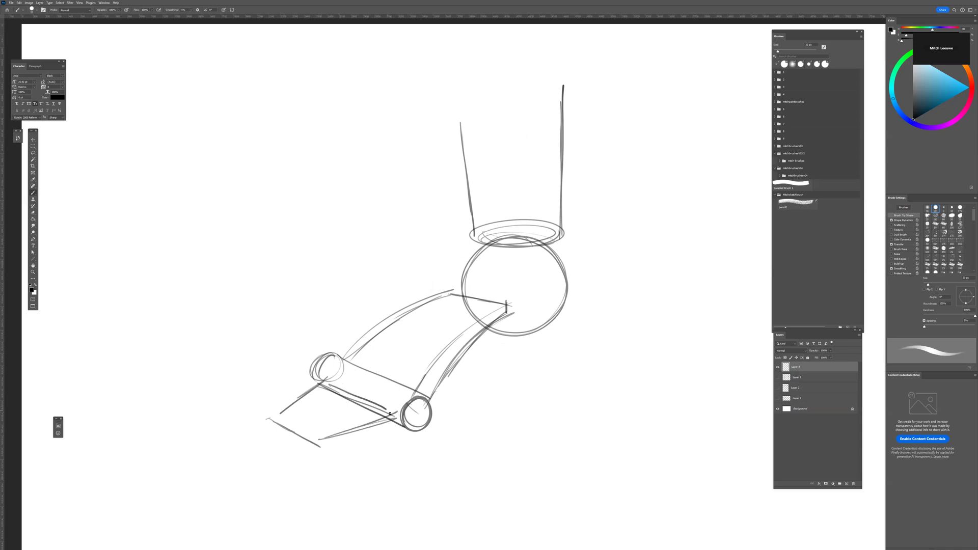
{"action": "mouse_move", "coordinate": [323, 442]}
{"action": "left_mouse_down"}
{"action": "mouse_move", "coordinate": [406, 421]}
{"action": "mouse_move", "coordinate": [323, 447]}
{"action": "mouse_move", "coordinate": [266, 414]}
{"action": "mouse_move", "coordinate": [280, 426]}
{"action": "left_mouse_up"}
Draw a tapered cylinder with an arrow to the lower leg and a sphere with an arrow to the ankle
{"action": "mouse_move", "coordinate": [308, 166]}
{"action": "left_mouse_down"}
{"action": "mouse_move", "coordinate": [401, 152]}
{"action": "mouse_move", "coordinate": [378, 163]}
{"action": "left_mouse_up"}
{"action": "mouse_move", "coordinate": [245, 107]}
{"action": "left_mouse_down"}
{"action": "mouse_move", "coordinate": [258, 129]}
{"action": "mouse_move", "coordinate": [224, 117]}
{"action": "mouse_move", "coordinate": [258, 235]}
{"action": "left_mouse_up"}
{"action": "mouse_move", "coordinate": [274, 110]}
{"action": "left_mouse_down"}
{"action": "mouse_move", "coordinate": [294, 232]}
{"action": "mouse_move", "coordinate": [277, 222]}
{"action": "left_mouse_up"}
{"action": "mouse_move", "coordinate": [681, 175]}
{"action": "left_mouse_down"}
{"action": "mouse_move", "coordinate": [576, 247]}
{"action": "mouse_move", "coordinate": [605, 233]}
{"action": "left_mouse_up"}
{"action": "left_click_drag", "start_coordinate": [629, 271], "coordinate": [571, 293]}
{"action": "key", "text": "b"}
{"action": "mouse_move", "coordinate": [689, 137]}
{"action": "left_mouse_down"}
{"action": "mouse_move", "coordinate": [648, 185]}
{"action": "mouse_move", "coordinate": [734, 168]}
{"action": "mouse_move", "coordinate": [662, 133]}
{"action": "left_mouse_up"}
Draw a cube beside the foot with an arrow pointing to the toe wedge
{"action": "mouse_move", "coordinate": [190, 360]}
{"action": "left_mouse_down"}
{"action": "mouse_move", "coordinate": [230, 408]}
{"action": "mouse_move", "coordinate": [232, 397]}
{"action": "left_mouse_up"}
{"action": "mouse_move", "coordinate": [125, 301]}
{"action": "left_mouse_down"}
{"action": "mouse_move", "coordinate": [127, 326]}
{"action": "mouse_move", "coordinate": [169, 321]}
{"action": "left_mouse_up"}
{"action": "left_click_drag", "start_coordinate": [129, 353], "coordinate": [169, 368]}
{"action": "mouse_move", "coordinate": [169, 321]}
{"action": "left_mouse_down"}
{"action": "mouse_move", "coordinate": [171, 369]}
{"action": "mouse_move", "coordinate": [216, 344]}
{"action": "mouse_move", "coordinate": [206, 304]}
{"action": "left_mouse_up"}
{"action": "mouse_move", "coordinate": [215, 345]}
{"action": "left_mouse_down"}
{"action": "mouse_move", "coordinate": [218, 295]}
{"action": "mouse_move", "coordinate": [217, 315]}
{"action": "left_mouse_up"}
{"action": "left_click_drag", "start_coordinate": [168, 280], "coordinate": [122, 304]}
{"action": "left_click_drag", "start_coordinate": [173, 279], "coordinate": [216, 294]}
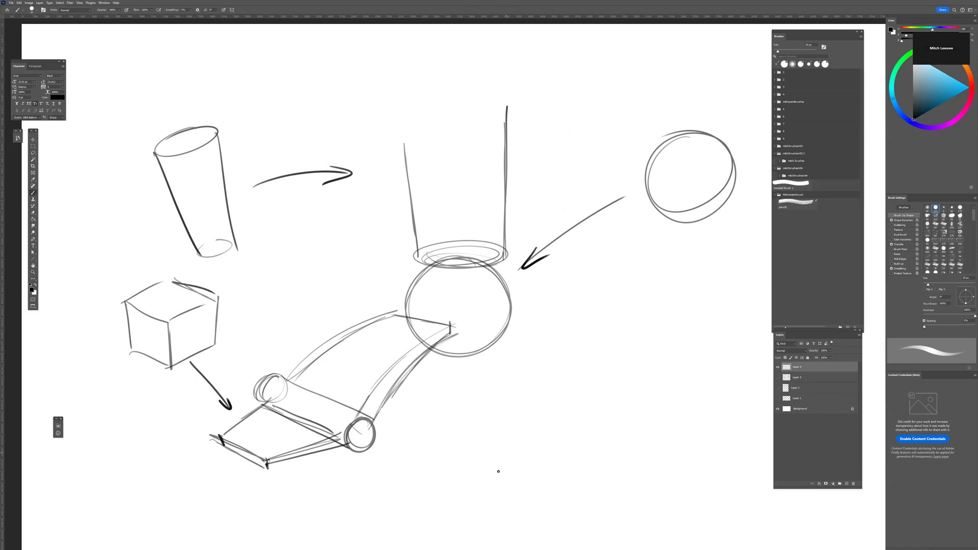
Draw a ground line under the foot, and a heel circle joined to the ankle by a short wedge
{"action": "mouse_move", "coordinate": [492, 322]}
{"action": "left_mouse_down"}
{"action": "mouse_move", "coordinate": [513, 334]}
{"action": "mouse_move", "coordinate": [502, 317]}
{"action": "mouse_move", "coordinate": [532, 359]}
{"action": "mouse_move", "coordinate": [510, 338]}
{"action": "mouse_move", "coordinate": [528, 365]}
{"action": "left_mouse_up"}
{"action": "left_click_drag", "start_coordinate": [233, 464], "coordinate": [605, 361]}
{"action": "mouse_move", "coordinate": [526, 359]}
{"action": "left_mouse_down"}
{"action": "mouse_move", "coordinate": [501, 358]}
{"action": "mouse_move", "coordinate": [477, 332]}
{"action": "mouse_move", "coordinate": [494, 351]}
{"action": "left_mouse_up"}
{"action": "left_click_drag", "start_coordinate": [473, 337], "coordinate": [495, 353]}
{"action": "mouse_move", "coordinate": [508, 312]}
{"action": "left_mouse_down"}
{"action": "mouse_move", "coordinate": [529, 357]}
{"action": "mouse_move", "coordinate": [489, 371]}
{"action": "mouse_move", "coordinate": [540, 382]}
{"action": "mouse_move", "coordinate": [509, 339]}
{"action": "mouse_move", "coordinate": [521, 343]}
{"action": "mouse_move", "coordinate": [502, 397]}
{"action": "mouse_move", "coordinate": [545, 340]}
{"action": "mouse_move", "coordinate": [502, 396]}
{"action": "left_mouse_up"}
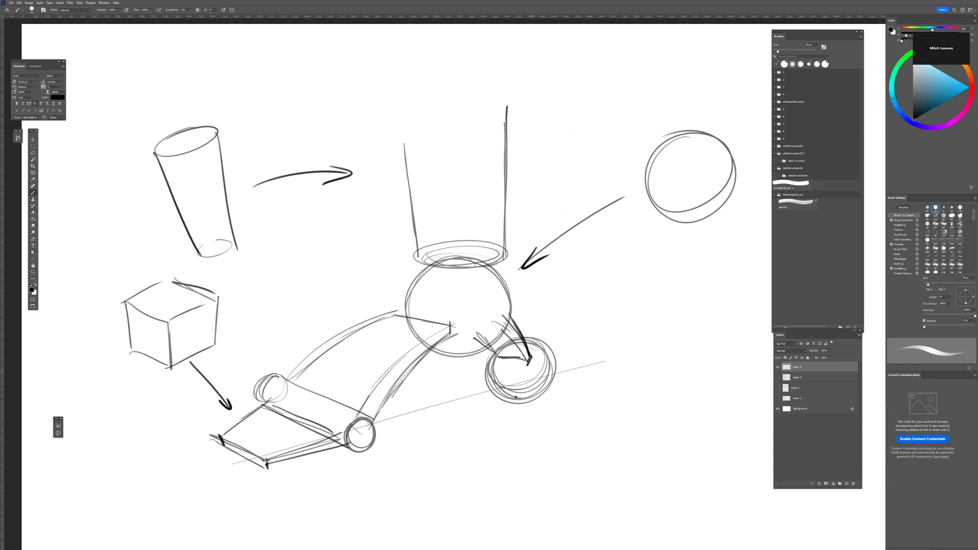
Shift the foot sketch down and draw a small side-view foot diagram above it with an arrow pointing to the main drawing
{"action": "key", "text": "e"}
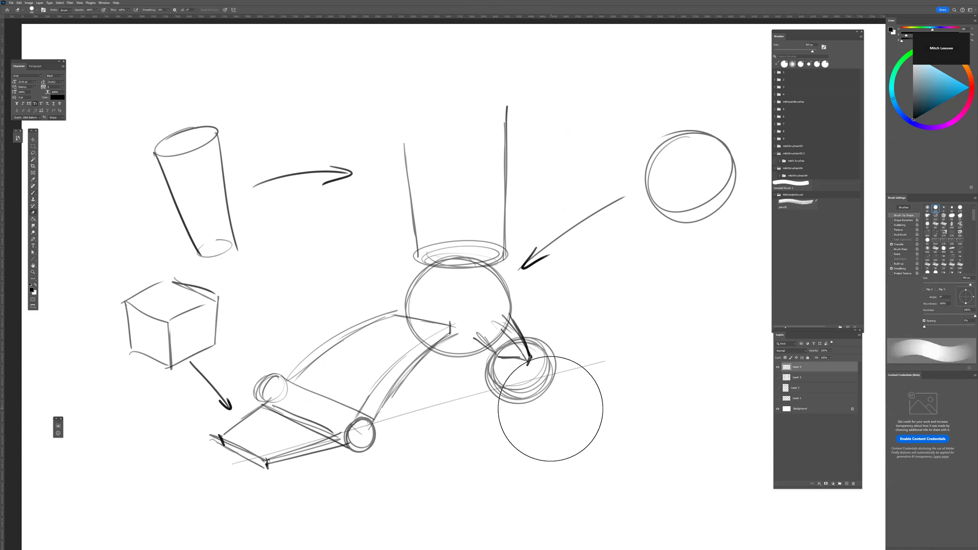
{"action": "left_click_drag", "start_coordinate": [573, 392], "coordinate": [535, 441]}
{"action": "key", "text": "b"}
{"action": "mouse_move", "coordinate": [561, 79]}
{"action": "left_mouse_down"}
{"action": "mouse_move", "coordinate": [560, 104]}
{"action": "mouse_move", "coordinate": [585, 107]}
{"action": "mouse_move", "coordinate": [585, 72]}
{"action": "left_mouse_up"}
{"action": "mouse_move", "coordinate": [580, 108]}
{"action": "left_mouse_down"}
{"action": "mouse_move", "coordinate": [571, 130]}
{"action": "mouse_move", "coordinate": [594, 116]}
{"action": "mouse_move", "coordinate": [588, 131]}
{"action": "mouse_move", "coordinate": [604, 123]}
{"action": "mouse_move", "coordinate": [585, 132]}
{"action": "mouse_move", "coordinate": [624, 132]}
{"action": "left_mouse_up"}
{"action": "left_click_drag", "start_coordinate": [597, 130], "coordinate": [626, 141]}
{"action": "mouse_move", "coordinate": [630, 136]}
{"action": "left_mouse_down"}
{"action": "mouse_move", "coordinate": [659, 145]}
{"action": "mouse_move", "coordinate": [636, 147]}
{"action": "left_mouse_up"}
{"action": "mouse_move", "coordinate": [561, 126]}
{"action": "left_mouse_down"}
{"action": "mouse_move", "coordinate": [538, 147]}
{"action": "mouse_move", "coordinate": [574, 130]}
{"action": "mouse_move", "coordinate": [525, 209]}
{"action": "mouse_move", "coordinate": [537, 197]}
{"action": "left_mouse_up"}
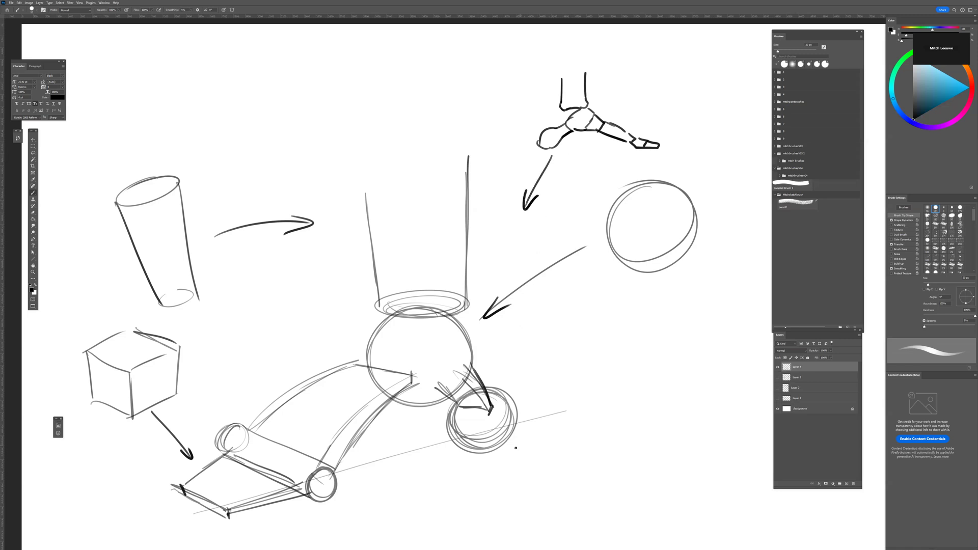
Fade the foot construction with the Eraser and draw darker leg lines, the ankle ellipse, and the heel and sole contour
{"action": "key", "text": "e"}
{"action": "mouse_move", "coordinate": [491, 418]}
{"action": "left_mouse_down"}
{"action": "mouse_move", "coordinate": [247, 498]}
{"action": "mouse_move", "coordinate": [453, 146]}
{"action": "mouse_move", "coordinate": [448, 458]}
{"action": "left_mouse_up"}
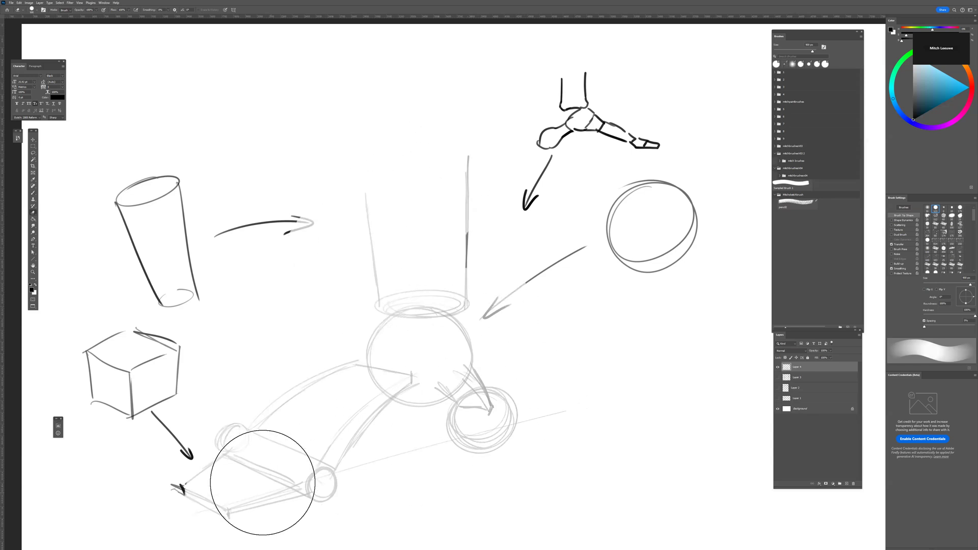
{"action": "key", "text": "b"}
{"action": "mouse_move", "coordinate": [363, 194]}
{"action": "left_mouse_down"}
{"action": "mouse_move", "coordinate": [377, 304]}
{"action": "mouse_move", "coordinate": [431, 314]}
{"action": "mouse_move", "coordinate": [466, 258]}
{"action": "mouse_move", "coordinate": [468, 155]}
{"action": "left_mouse_up"}
{"action": "mouse_move", "coordinate": [467, 294]}
{"action": "left_mouse_down"}
{"action": "mouse_move", "coordinate": [506, 390]}
{"action": "mouse_move", "coordinate": [505, 419]}
{"action": "mouse_move", "coordinate": [469, 447]}
{"action": "mouse_move", "coordinate": [331, 489]}
{"action": "left_mouse_up"}
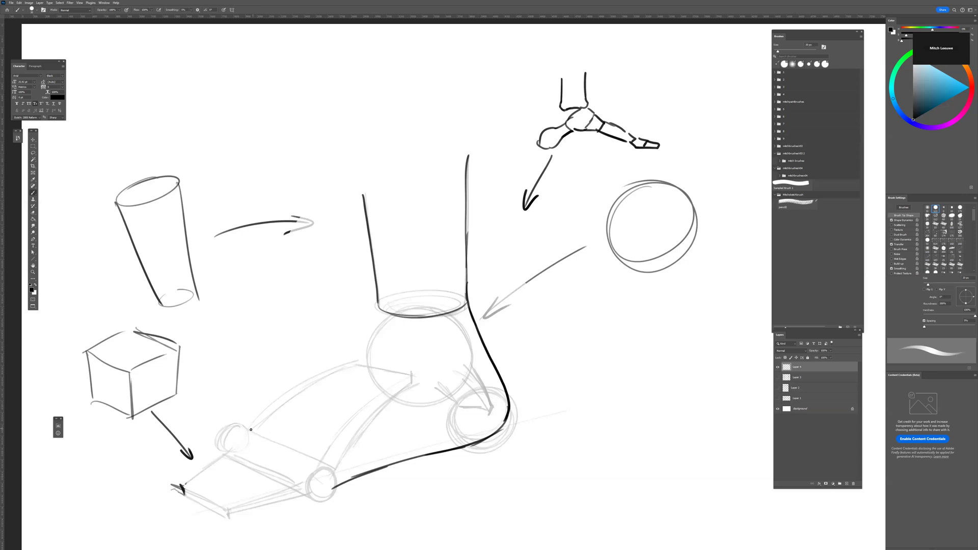
Draw the bold toe-section curve and the instep contour running from the shin to the toes
{"action": "mouse_move", "coordinate": [250, 427]}
{"action": "left_mouse_down"}
{"action": "mouse_move", "coordinate": [320, 418]}
{"action": "mouse_move", "coordinate": [337, 488]}
{"action": "mouse_move", "coordinate": [324, 432]}
{"action": "mouse_move", "coordinate": [257, 421]}
{"action": "mouse_move", "coordinate": [183, 481]}
{"action": "mouse_move", "coordinate": [305, 500]}
{"action": "left_mouse_up"}
{"action": "mouse_move", "coordinate": [362, 480]}
{"action": "left_mouse_down"}
{"action": "mouse_move", "coordinate": [204, 504]}
{"action": "mouse_move", "coordinate": [182, 486]}
{"action": "mouse_move", "coordinate": [317, 381]}
{"action": "mouse_move", "coordinate": [367, 322]}
{"action": "mouse_move", "coordinate": [378, 279]}
{"action": "left_mouse_up"}
{"action": "mouse_move", "coordinate": [376, 281]}
{"action": "left_mouse_down"}
{"action": "mouse_move", "coordinate": [322, 386]}
{"action": "mouse_move", "coordinate": [174, 473]}
{"action": "mouse_move", "coordinate": [181, 488]}
{"action": "left_mouse_up"}
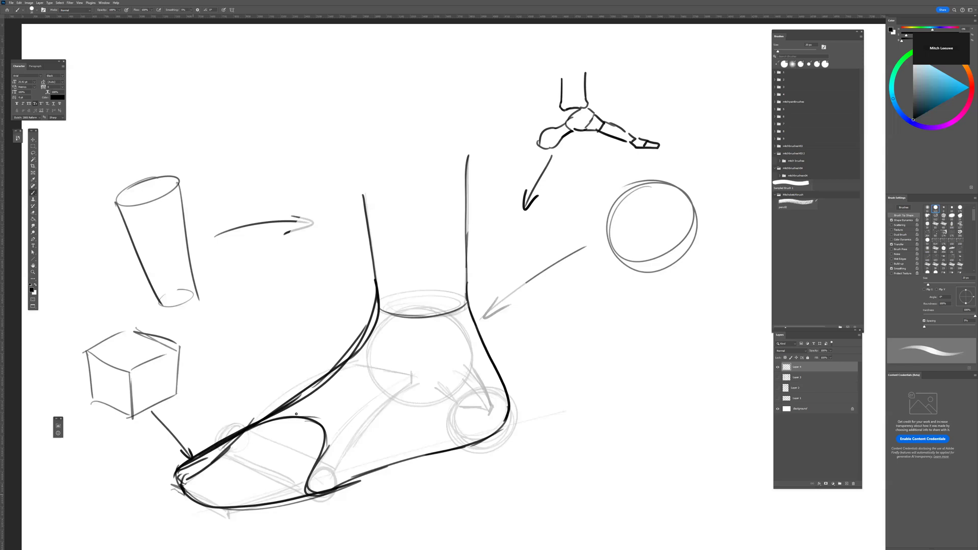
Add toe direction lines, a dark ball-joint circle with an arrow, and a curved double-headed arrow below the toes
{"action": "mouse_move", "coordinate": [286, 474]}
{"action": "left_mouse_down"}
{"action": "mouse_move", "coordinate": [317, 442]}
{"action": "mouse_move", "coordinate": [284, 443]}
{"action": "left_mouse_up"}
{"action": "left_click_drag", "start_coordinate": [249, 410], "coordinate": [213, 432]}
{"action": "left_click_drag", "start_coordinate": [251, 460], "coordinate": [305, 441]}
{"action": "mouse_move", "coordinate": [233, 452]}
{"action": "left_mouse_down"}
{"action": "mouse_move", "coordinate": [271, 420]}
{"action": "mouse_move", "coordinate": [282, 435]}
{"action": "left_mouse_up"}
{"action": "mouse_move", "coordinate": [374, 508]}
{"action": "left_mouse_down"}
{"action": "mouse_move", "coordinate": [372, 467]}
{"action": "mouse_move", "coordinate": [381, 479]}
{"action": "left_mouse_up"}
{"action": "left_click_drag", "start_coordinate": [356, 436], "coordinate": [359, 473]}
{"action": "key", "text": "ctrl+z"}
{"action": "mouse_move", "coordinate": [306, 528]}
{"action": "left_mouse_down"}
{"action": "mouse_move", "coordinate": [261, 485]}
{"action": "mouse_move", "coordinate": [257, 505]}
{"action": "mouse_move", "coordinate": [308, 530]}
{"action": "mouse_move", "coordinate": [291, 536]}
{"action": "left_mouse_up"}
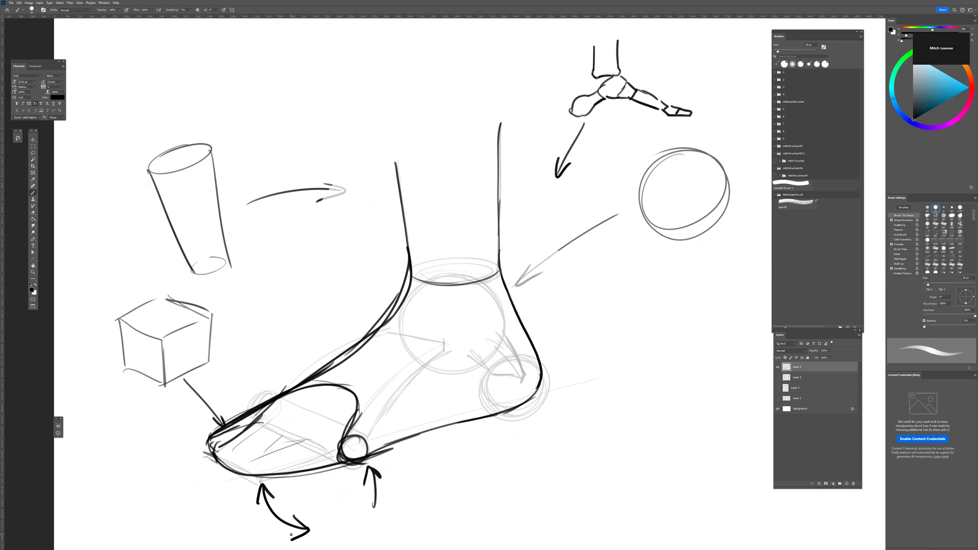
Redraw the ankle circle and add a curved rotation arrow and a vertical double-headed arrow behind the heel
{"action": "mouse_move", "coordinate": [466, 280]}
{"action": "left_mouse_down"}
{"action": "mouse_move", "coordinate": [449, 352]}
{"action": "mouse_move", "coordinate": [459, 265]}
{"action": "mouse_move", "coordinate": [510, 295]}
{"action": "mouse_move", "coordinate": [564, 286]}
{"action": "mouse_move", "coordinate": [554, 309]}
{"action": "mouse_move", "coordinate": [571, 317]}
{"action": "left_mouse_up"}
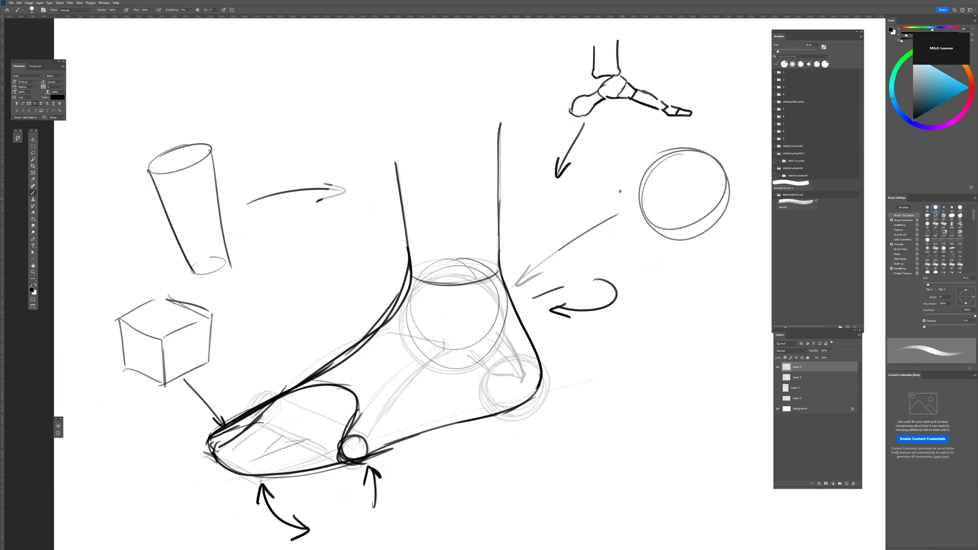
{"action": "left_click_drag", "start_coordinate": [576, 221], "coordinate": [574, 279]}
{"action": "left_click_drag", "start_coordinate": [575, 279], "coordinate": [585, 271]}
{"action": "mouse_move", "coordinate": [572, 231]}
{"action": "left_mouse_down"}
{"action": "mouse_move", "coordinate": [575, 216]}
{"action": "mouse_move", "coordinate": [586, 224]}
{"action": "left_mouse_up"}
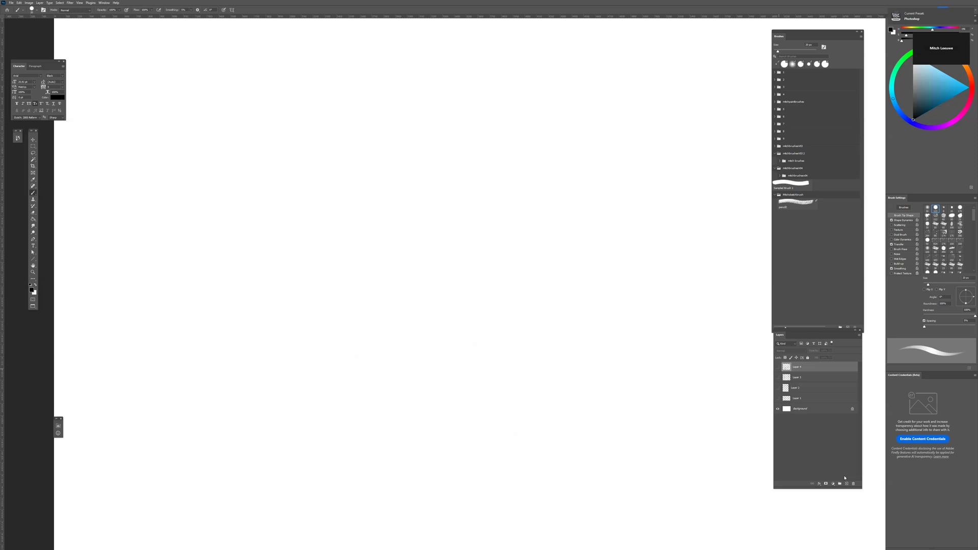
On a new layer, draw a long vertical centre line with a short mark at each end
{"action": "left_click", "coordinate": [847, 484]}
{"action": "left_click_drag", "start_coordinate": [415, 119], "coordinate": [431, 119]}
{"action": "left_click_drag", "start_coordinate": [410, 449], "coordinate": [436, 451]}
{"action": "mouse_move", "coordinate": [422, 127]}
{"action": "left_mouse_down"}
{"action": "mouse_move", "coordinate": [424, 442]}
{"action": "mouse_move", "coordinate": [429, 114]}
{"action": "left_mouse_up"}
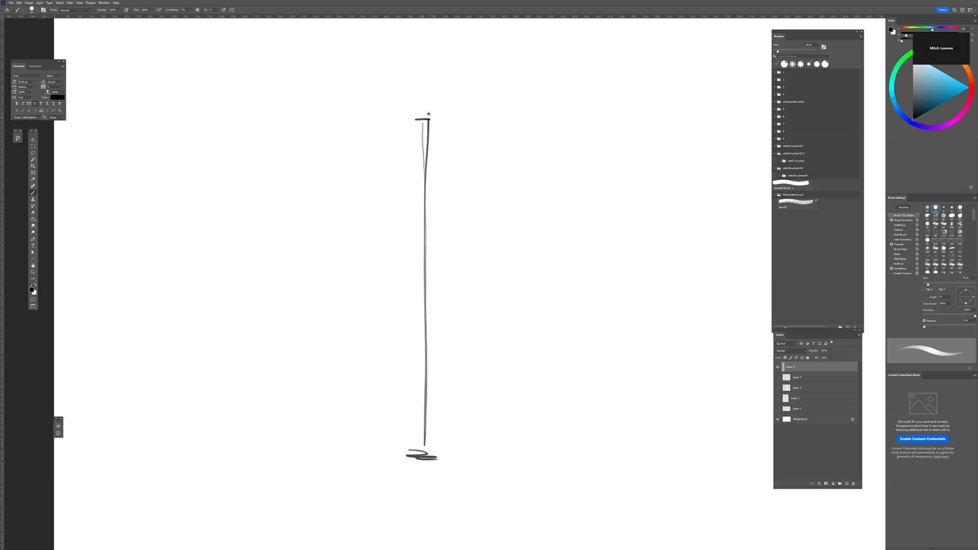
Mark the line's midpoint and sketch a palm outline below it with an arched top and tapered sides
{"action": "left_click_drag", "start_coordinate": [423, 276], "coordinate": [435, 276]}
{"action": "mouse_move", "coordinate": [364, 296]}
{"action": "left_mouse_down"}
{"action": "mouse_move", "coordinate": [442, 276]}
{"action": "mouse_move", "coordinate": [486, 296]}
{"action": "mouse_move", "coordinate": [470, 427]}
{"action": "mouse_move", "coordinate": [364, 358]}
{"action": "mouse_move", "coordinate": [377, 434]}
{"action": "mouse_move", "coordinate": [483, 435]}
{"action": "left_mouse_up"}
{"action": "left_click_drag", "start_coordinate": [381, 445], "coordinate": [477, 433]}
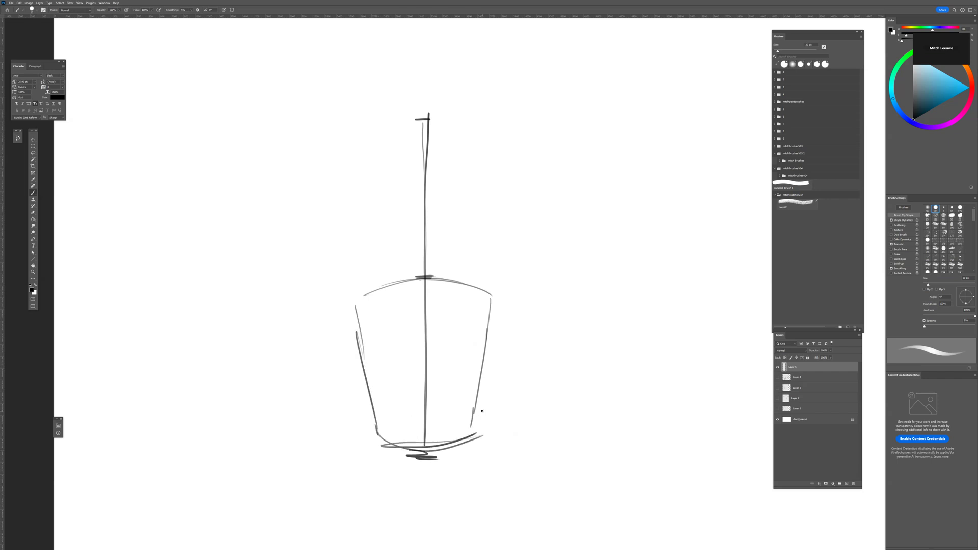
Draw a circle at the palm's base and four small knuckle circles along its arched top, darkening the central mark
{"action": "mouse_move", "coordinate": [397, 426]}
{"action": "left_mouse_down"}
{"action": "mouse_move", "coordinate": [426, 400]}
{"action": "mouse_move", "coordinate": [448, 428]}
{"action": "mouse_move", "coordinate": [438, 403]}
{"action": "left_mouse_up"}
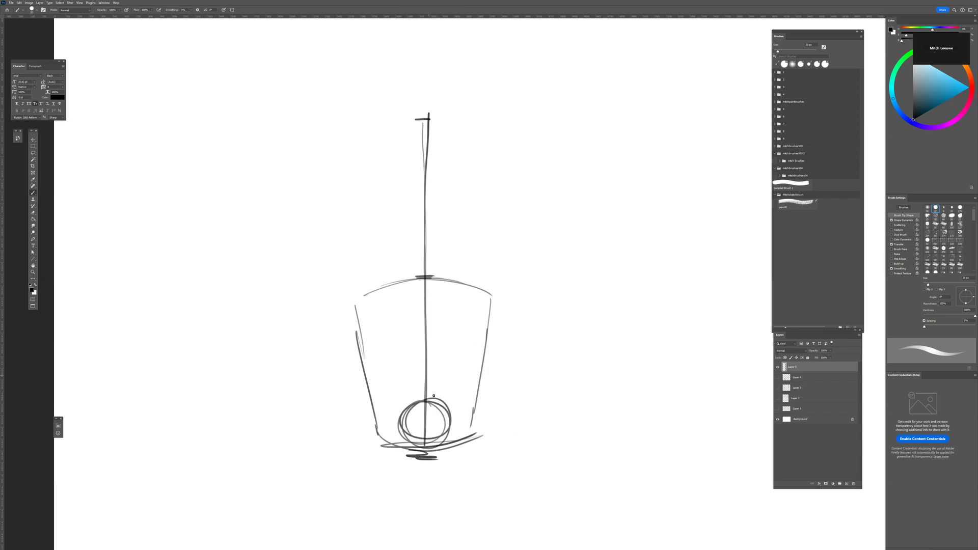
{"action": "mouse_move", "coordinate": [434, 282]}
{"action": "left_mouse_down"}
{"action": "mouse_move", "coordinate": [446, 291]}
{"action": "mouse_move", "coordinate": [431, 299]}
{"action": "mouse_move", "coordinate": [491, 292]}
{"action": "left_mouse_up"}
{"action": "left_click_drag", "start_coordinate": [396, 290], "coordinate": [356, 304]}
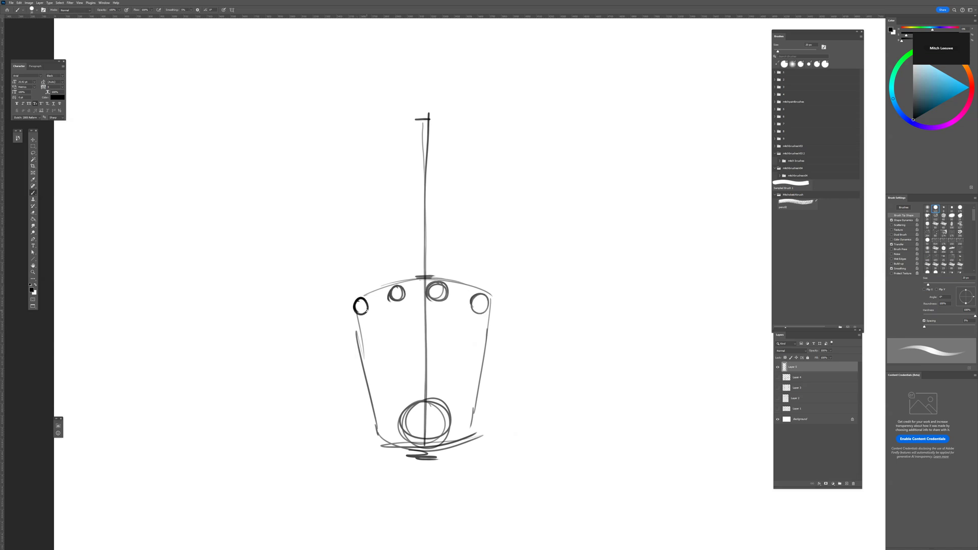
{"action": "mouse_move", "coordinate": [429, 297]}
{"action": "left_mouse_down"}
{"action": "mouse_move", "coordinate": [440, 283]}
{"action": "mouse_move", "coordinate": [428, 307]}
{"action": "left_mouse_up"}
Draw four curved finger guides fanning up from the base circle through the knuckle circles
{"action": "mouse_move", "coordinate": [434, 412]}
{"action": "left_mouse_down"}
{"action": "mouse_move", "coordinate": [483, 275]}
{"action": "mouse_move", "coordinate": [490, 101]}
{"action": "left_mouse_up"}
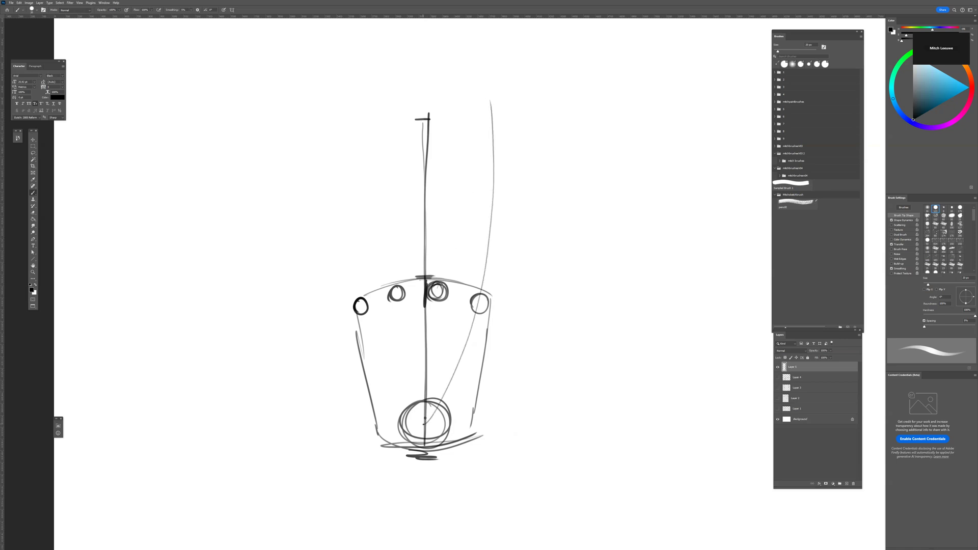
{"action": "left_click_drag", "start_coordinate": [423, 418], "coordinate": [446, 91]}
{"action": "left_click_drag", "start_coordinate": [423, 424], "coordinate": [382, 95]}
{"action": "mouse_move", "coordinate": [424, 423]}
{"action": "left_mouse_down"}
{"action": "mouse_move", "coordinate": [342, 271]}
{"action": "mouse_move", "coordinate": [310, 109]}
{"action": "left_mouse_up"}
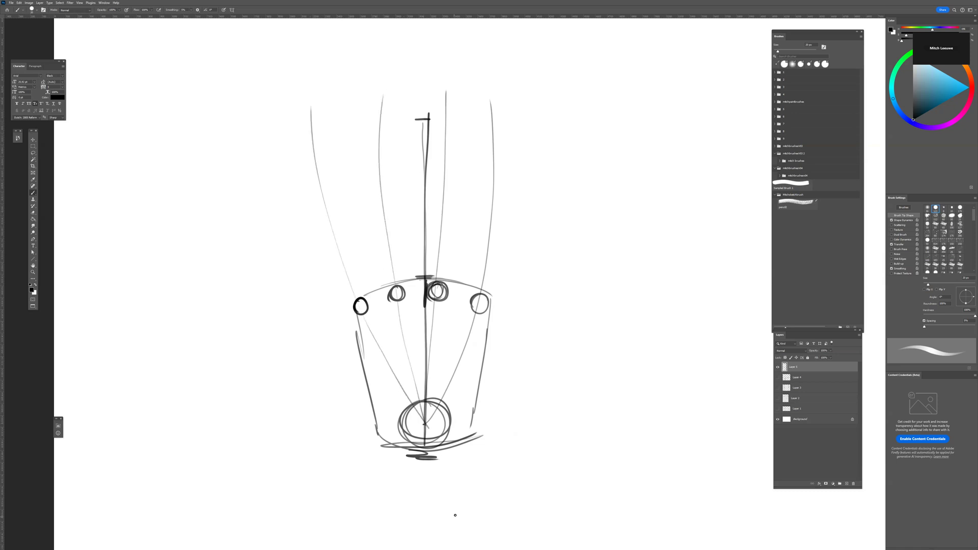
Draw a thumb joint circle with a curved thumb guide, and sweep a fingertip arc through the top of the centre line
{"action": "left_click_drag", "start_coordinate": [490, 393], "coordinate": [478, 403]}
{"action": "mouse_move", "coordinate": [422, 425]}
{"action": "left_mouse_down"}
{"action": "mouse_move", "coordinate": [496, 398]}
{"action": "mouse_move", "coordinate": [574, 334]}
{"action": "mouse_move", "coordinate": [610, 331]}
{"action": "left_mouse_up"}
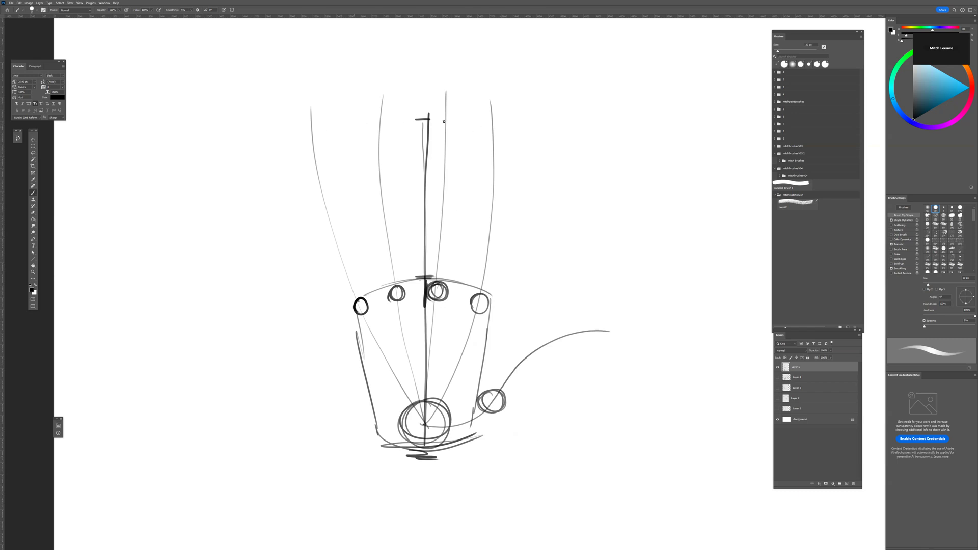
{"action": "mouse_move", "coordinate": [423, 119]}
{"action": "left_mouse_down"}
{"action": "mouse_move", "coordinate": [434, 119]}
{"action": "mouse_move", "coordinate": [412, 119]}
{"action": "mouse_move", "coordinate": [482, 133]}
{"action": "mouse_move", "coordinate": [533, 158]}
{"action": "mouse_move", "coordinate": [385, 131]}
{"action": "mouse_move", "coordinate": [326, 168]}
{"action": "mouse_move", "coordinate": [213, 324]}
{"action": "left_mouse_up"}
{"action": "mouse_move", "coordinate": [266, 240]}
{"action": "left_mouse_down"}
{"action": "mouse_move", "coordinate": [195, 386]}
{"action": "mouse_move", "coordinate": [174, 482]}
{"action": "left_mouse_up"}
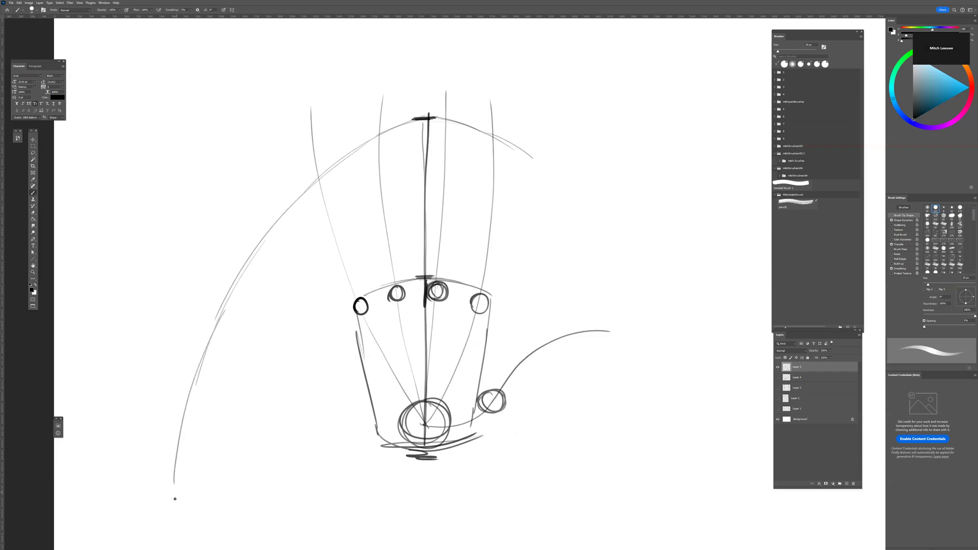
Sweep finger-joint arcs across the guides, one halfway between knuckles and fingertips and one midway above it
{"action": "mouse_move", "coordinate": [423, 199]}
{"action": "left_mouse_down"}
{"action": "mouse_move", "coordinate": [359, 231]}
{"action": "mouse_move", "coordinate": [260, 330]}
{"action": "mouse_move", "coordinate": [176, 471]}
{"action": "mouse_move", "coordinate": [168, 504]}
{"action": "left_mouse_up"}
{"action": "mouse_move", "coordinate": [359, 229]}
{"action": "left_mouse_down"}
{"action": "mouse_move", "coordinate": [428, 201]}
{"action": "mouse_move", "coordinate": [524, 212]}
{"action": "mouse_move", "coordinate": [515, 223]}
{"action": "mouse_move", "coordinate": [553, 234]}
{"action": "left_mouse_up"}
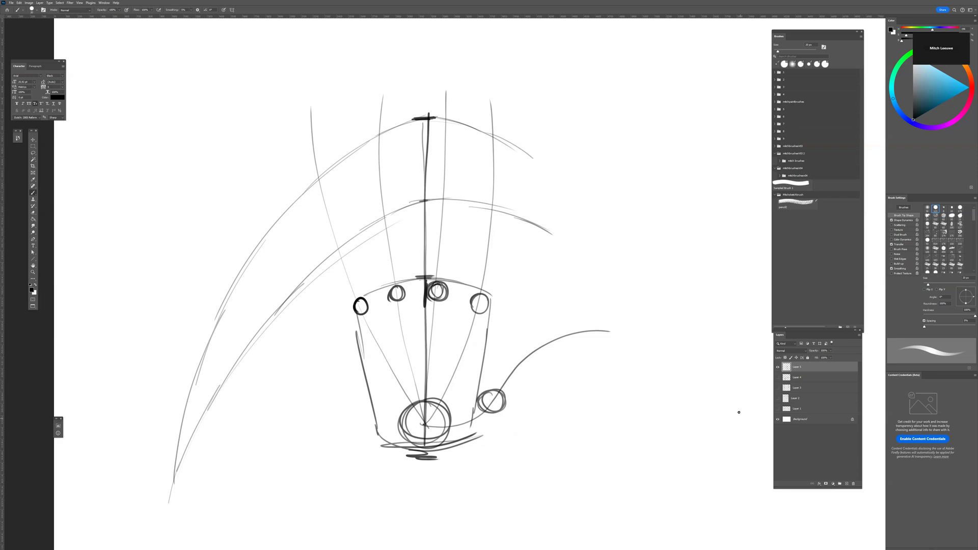
{"action": "mouse_move", "coordinate": [412, 204]}
{"action": "left_mouse_down"}
{"action": "mouse_move", "coordinate": [538, 224]}
{"action": "mouse_move", "coordinate": [561, 251]}
{"action": "left_mouse_up"}
{"action": "left_click_drag", "start_coordinate": [522, 230], "coordinate": [395, 214]}
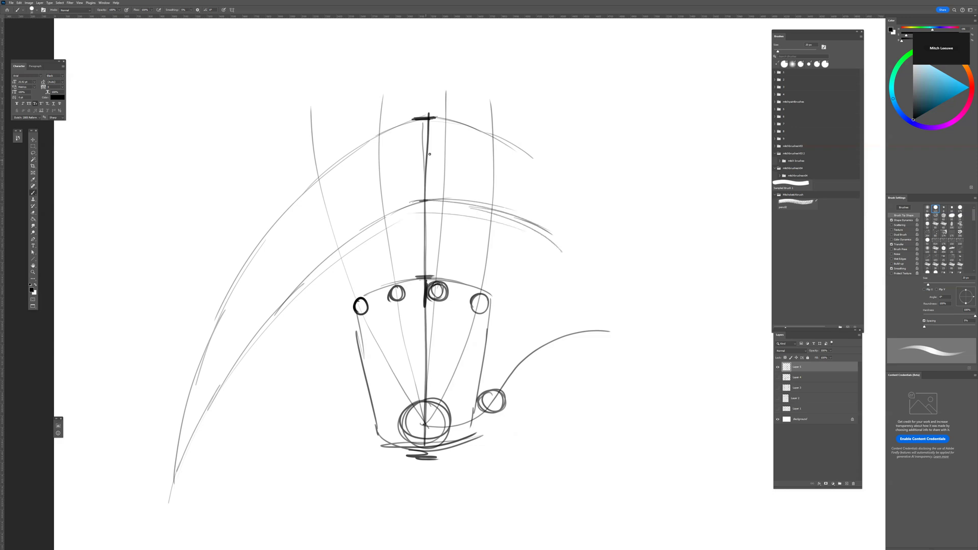
{"action": "mouse_move", "coordinate": [422, 157]}
{"action": "left_mouse_down"}
{"action": "mouse_move", "coordinate": [431, 157]}
{"action": "mouse_move", "coordinate": [281, 262]}
{"action": "mouse_move", "coordinate": [194, 417]}
{"action": "mouse_move", "coordinate": [180, 488]}
{"action": "mouse_move", "coordinate": [453, 160]}
{"action": "mouse_move", "coordinate": [555, 204]}
{"action": "left_mouse_up"}
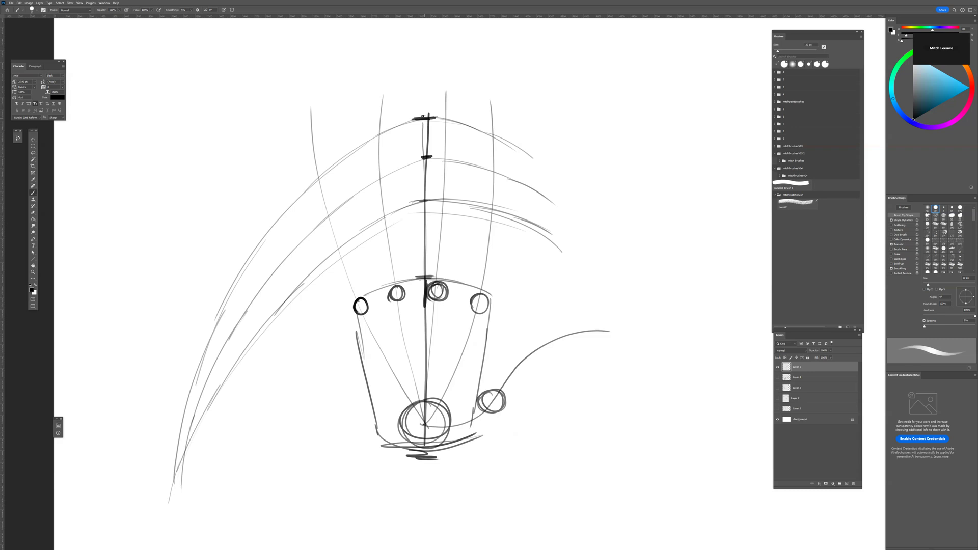
Outline the middle finger as three tapering segments, with joint lines where the arcs cross it
{"action": "mouse_move", "coordinate": [430, 118]}
{"action": "left_mouse_down"}
{"action": "mouse_move", "coordinate": [422, 255]}
{"action": "mouse_move", "coordinate": [445, 263]}
{"action": "mouse_move", "coordinate": [447, 243]}
{"action": "left_mouse_up"}
{"action": "left_click_drag", "start_coordinate": [445, 283], "coordinate": [441, 117]}
{"action": "mouse_move", "coordinate": [449, 206]}
{"action": "left_mouse_down"}
{"action": "mouse_move", "coordinate": [430, 116]}
{"action": "mouse_move", "coordinate": [443, 123]}
{"action": "left_mouse_up"}
{"action": "left_click_drag", "start_coordinate": [444, 158], "coordinate": [431, 158]}
{"action": "mouse_move", "coordinate": [420, 200]}
{"action": "left_mouse_down"}
{"action": "mouse_move", "coordinate": [450, 204]}
{"action": "mouse_move", "coordinate": [417, 205]}
{"action": "left_mouse_up"}
{"action": "left_click_drag", "start_coordinate": [426, 277], "coordinate": [446, 280]}
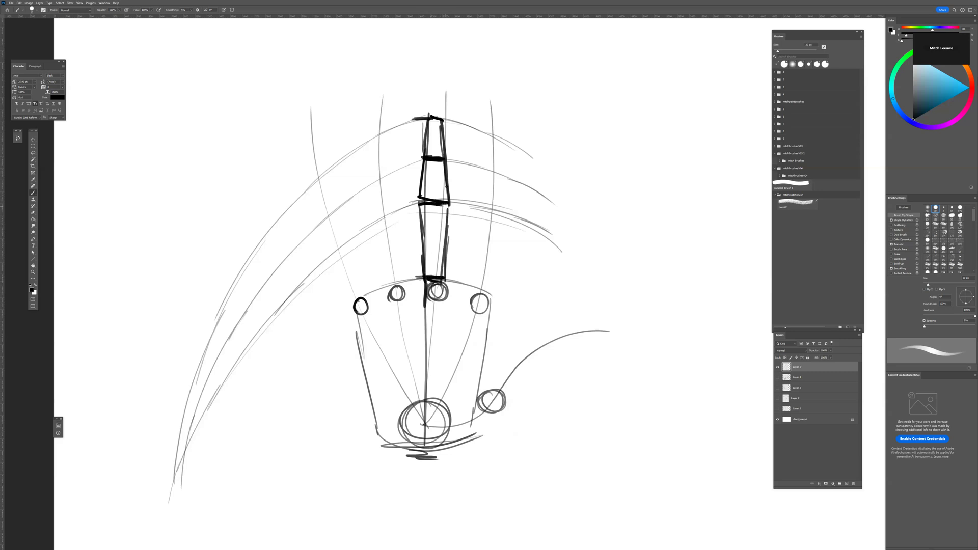
Outline the tapered sides of the index finger from its knuckle circle up to the fingertip arc
{"action": "mouse_move", "coordinate": [430, 135]}
{"action": "left_mouse_down"}
{"action": "mouse_move", "coordinate": [440, 136]}
{"action": "mouse_move", "coordinate": [427, 135]}
{"action": "mouse_move", "coordinate": [440, 135]}
{"action": "mouse_move", "coordinate": [434, 121]}
{"action": "mouse_move", "coordinate": [440, 137]}
{"action": "mouse_move", "coordinate": [499, 144]}
{"action": "mouse_move", "coordinate": [488, 143]}
{"action": "mouse_move", "coordinate": [482, 205]}
{"action": "left_mouse_up"}
{"action": "mouse_move", "coordinate": [498, 144]}
{"action": "left_mouse_down"}
{"action": "mouse_move", "coordinate": [500, 209]}
{"action": "mouse_move", "coordinate": [482, 207]}
{"action": "mouse_move", "coordinate": [507, 215]}
{"action": "left_mouse_up"}
{"action": "mouse_move", "coordinate": [488, 170]}
{"action": "left_mouse_down"}
{"action": "mouse_move", "coordinate": [502, 177]}
{"action": "mouse_move", "coordinate": [502, 153]}
{"action": "left_mouse_up"}
{"action": "left_click_drag", "start_coordinate": [482, 208], "coordinate": [475, 293]}
{"action": "mouse_move", "coordinate": [506, 222]}
{"action": "left_mouse_down"}
{"action": "mouse_move", "coordinate": [483, 300]}
{"action": "mouse_move", "coordinate": [486, 289]}
{"action": "left_mouse_up"}
{"action": "mouse_move", "coordinate": [478, 215]}
{"action": "left_mouse_down"}
{"action": "mouse_move", "coordinate": [504, 224]}
{"action": "mouse_move", "coordinate": [476, 220]}
{"action": "mouse_move", "coordinate": [471, 296]}
{"action": "left_mouse_up"}
Extend the joint arcs across the index finger, darken its joint lines and contours, and add fingernails to both fingers
{"action": "left_click_drag", "start_coordinate": [447, 202], "coordinate": [535, 247]}
{"action": "left_click_drag", "start_coordinate": [453, 202], "coordinate": [545, 250]}
{"action": "left_click_drag", "start_coordinate": [488, 164], "coordinate": [472, 218]}
{"action": "left_click_drag", "start_coordinate": [504, 188], "coordinate": [508, 242]}
{"action": "left_click_drag", "start_coordinate": [449, 203], "coordinate": [547, 259]}
{"action": "mouse_move", "coordinate": [456, 156]}
{"action": "left_mouse_down"}
{"action": "mouse_move", "coordinate": [519, 188]}
{"action": "mouse_move", "coordinate": [559, 220]}
{"action": "left_mouse_up"}
{"action": "left_click_drag", "start_coordinate": [447, 117], "coordinate": [535, 173]}
{"action": "mouse_move", "coordinate": [487, 146]}
{"action": "left_mouse_down"}
{"action": "mouse_move", "coordinate": [504, 148]}
{"action": "mouse_move", "coordinate": [474, 219]}
{"action": "mouse_move", "coordinate": [503, 205]}
{"action": "left_mouse_up"}
{"action": "left_click_drag", "start_coordinate": [502, 171], "coordinate": [507, 224]}
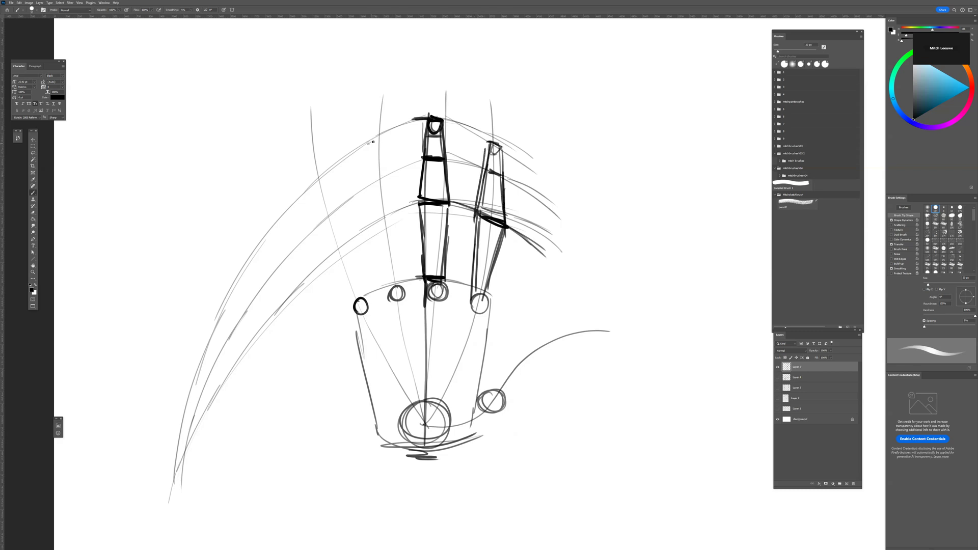
Outline the ring finger from its knuckle circle to the fingertip arc and mark its two joint lines
{"action": "mouse_move", "coordinate": [377, 101]}
{"action": "left_mouse_down"}
{"action": "mouse_move", "coordinate": [374, 187]}
{"action": "mouse_move", "coordinate": [396, 296]}
{"action": "left_mouse_up"}
{"action": "mouse_move", "coordinate": [374, 142]}
{"action": "left_mouse_down"}
{"action": "mouse_move", "coordinate": [359, 148]}
{"action": "mouse_move", "coordinate": [392, 215]}
{"action": "mouse_move", "coordinate": [364, 202]}
{"action": "mouse_move", "coordinate": [390, 285]}
{"action": "left_mouse_up"}
{"action": "left_click_drag", "start_coordinate": [393, 215], "coordinate": [395, 280]}
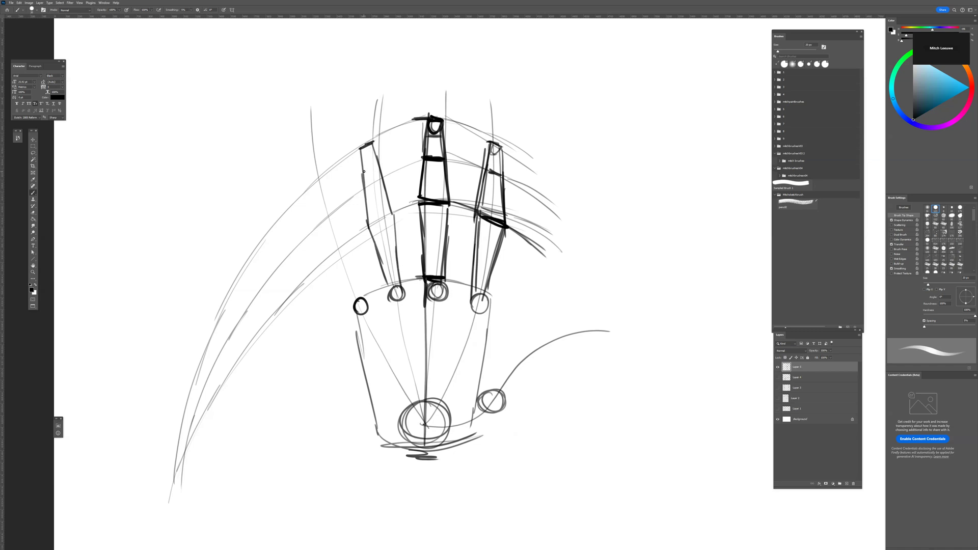
{"action": "left_click_drag", "start_coordinate": [364, 187], "coordinate": [382, 179]}
{"action": "left_click_drag", "start_coordinate": [366, 227], "coordinate": [390, 215]}
Outline the little finger with its joint lines, and add fingernails to the ring and little fingers
{"action": "left_click_drag", "start_coordinate": [314, 187], "coordinate": [354, 299]}
{"action": "mouse_move", "coordinate": [320, 186]}
{"action": "left_mouse_down"}
{"action": "mouse_move", "coordinate": [310, 194]}
{"action": "mouse_move", "coordinate": [347, 241]}
{"action": "mouse_move", "coordinate": [320, 229]}
{"action": "mouse_move", "coordinate": [353, 301]}
{"action": "left_mouse_up"}
{"action": "mouse_move", "coordinate": [345, 240]}
{"action": "left_mouse_down"}
{"action": "mouse_move", "coordinate": [363, 302]}
{"action": "mouse_move", "coordinate": [351, 248]}
{"action": "mouse_move", "coordinate": [325, 257]}
{"action": "left_mouse_up"}
{"action": "mouse_move", "coordinate": [330, 214]}
{"action": "left_mouse_down"}
{"action": "mouse_move", "coordinate": [320, 223]}
{"action": "mouse_move", "coordinate": [320, 192]}
{"action": "left_mouse_up"}
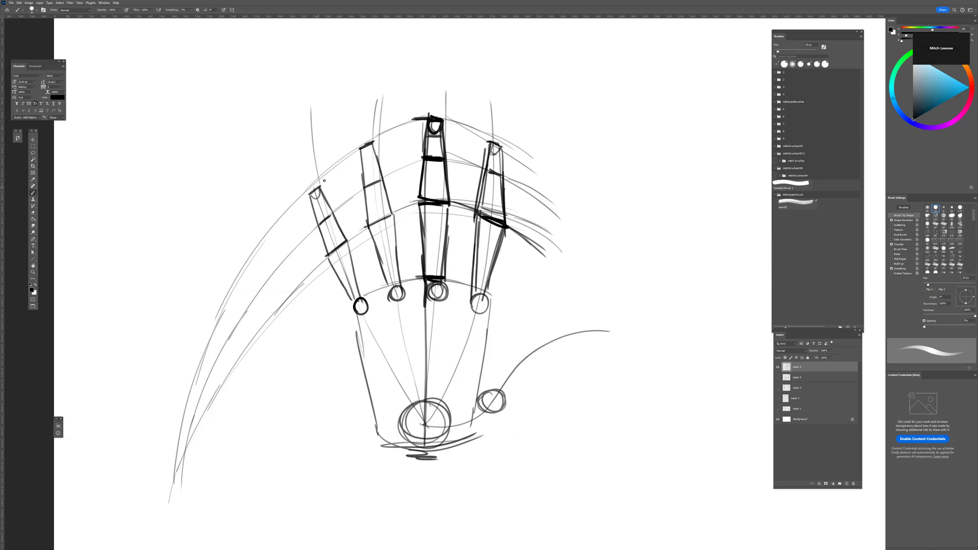
{"action": "left_click_drag", "start_coordinate": [362, 151], "coordinate": [371, 152]}
{"action": "left_click_drag", "start_coordinate": [314, 194], "coordinate": [322, 193]}
Mark the thumb's joints and outline its curved edges around the thumb guide
{"action": "left_click_drag", "start_coordinate": [488, 377], "coordinate": [510, 401]}
{"action": "left_click_drag", "start_coordinate": [530, 335], "coordinate": [543, 361]}
{"action": "mouse_move", "coordinate": [469, 437]}
{"action": "left_mouse_down"}
{"action": "mouse_move", "coordinate": [540, 364]}
{"action": "mouse_move", "coordinate": [587, 348]}
{"action": "left_mouse_up"}
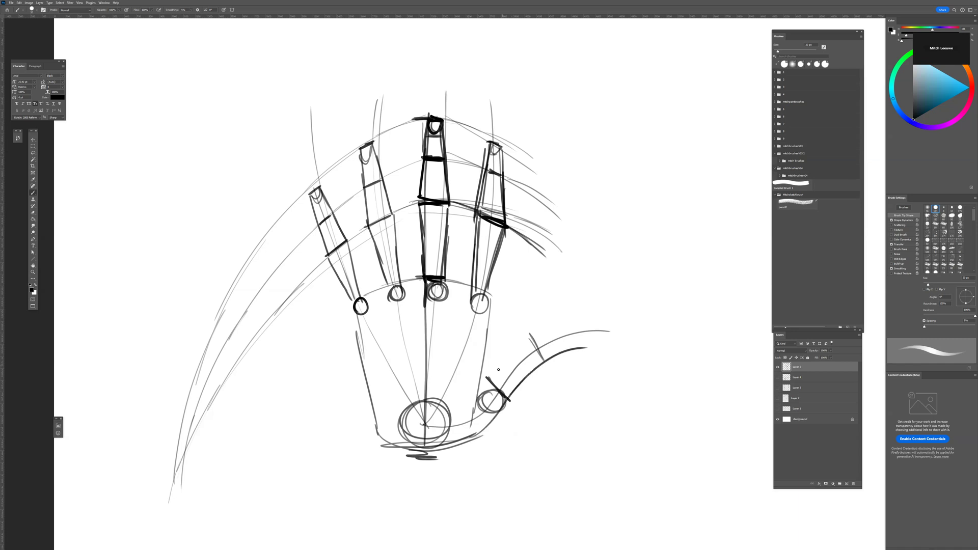
{"action": "mouse_move", "coordinate": [486, 377]}
{"action": "left_mouse_down"}
{"action": "mouse_move", "coordinate": [531, 330]}
{"action": "mouse_move", "coordinate": [581, 330]}
{"action": "mouse_move", "coordinate": [587, 347]}
{"action": "left_mouse_up"}
Darken the palm's arched top and both sides, and add two short vertical wrist lines below it
{"action": "mouse_move", "coordinate": [514, 351]}
{"action": "left_mouse_down"}
{"action": "mouse_move", "coordinate": [492, 377]}
{"action": "mouse_move", "coordinate": [495, 312]}
{"action": "mouse_move", "coordinate": [484, 378]}
{"action": "mouse_move", "coordinate": [484, 297]}
{"action": "mouse_move", "coordinate": [355, 307]}
{"action": "left_mouse_up"}
{"action": "left_click_drag", "start_coordinate": [452, 286], "coordinate": [487, 294]}
{"action": "mouse_move", "coordinate": [354, 314]}
{"action": "left_mouse_down"}
{"action": "mouse_move", "coordinate": [375, 436]}
{"action": "mouse_move", "coordinate": [394, 485]}
{"action": "left_mouse_up"}
{"action": "left_click_drag", "start_coordinate": [463, 441], "coordinate": [463, 484]}
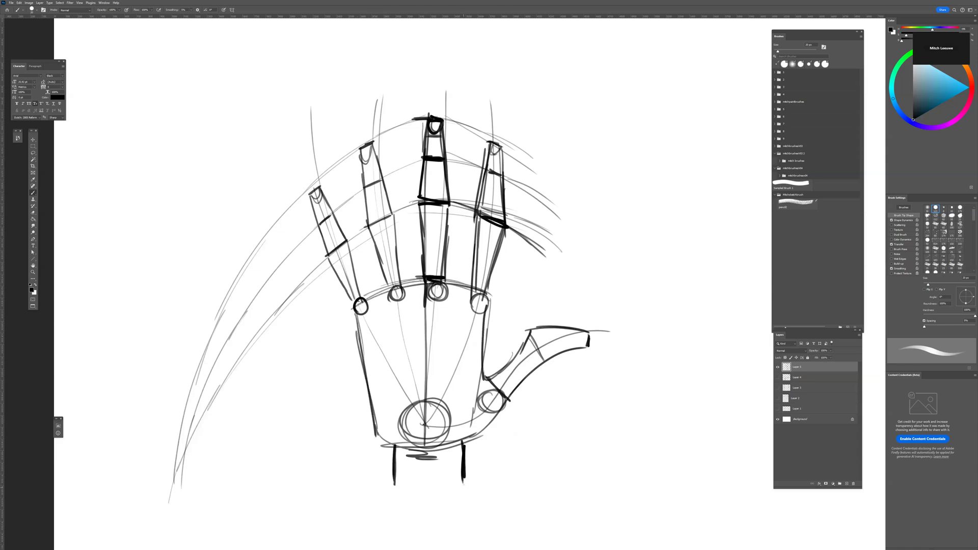
Hide the front-view hand, add a new layer, and draw a curved diagonal axis with marks at both ends and the middle
{"action": "left_click", "coordinate": [777, 367]}
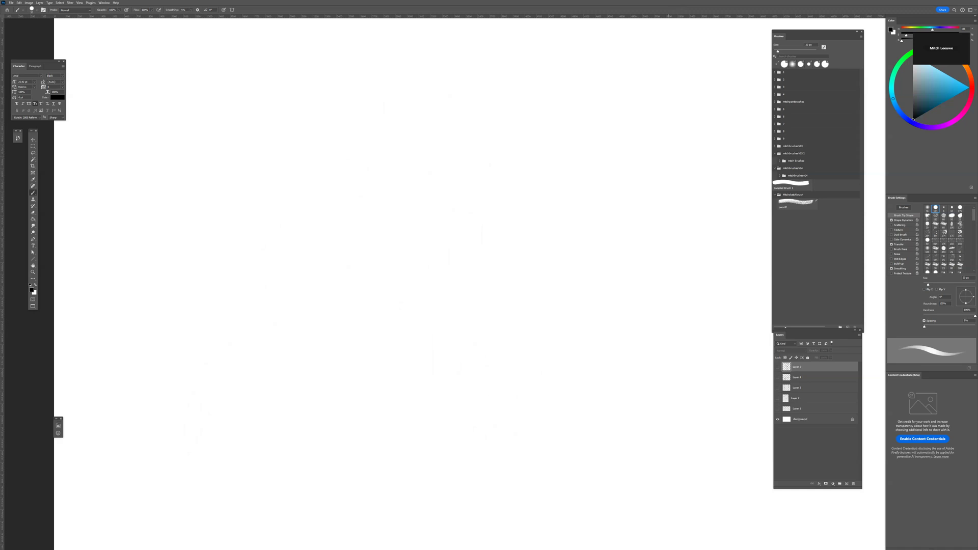
{"action": "left_click", "coordinate": [424, 326]}
{"action": "left_click", "coordinate": [485, 196]}
{"action": "left_click", "coordinate": [846, 482]}
{"action": "mouse_move", "coordinate": [222, 215]}
{"action": "left_mouse_down"}
{"action": "mouse_move", "coordinate": [277, 222]}
{"action": "mouse_move", "coordinate": [657, 401]}
{"action": "left_mouse_up"}
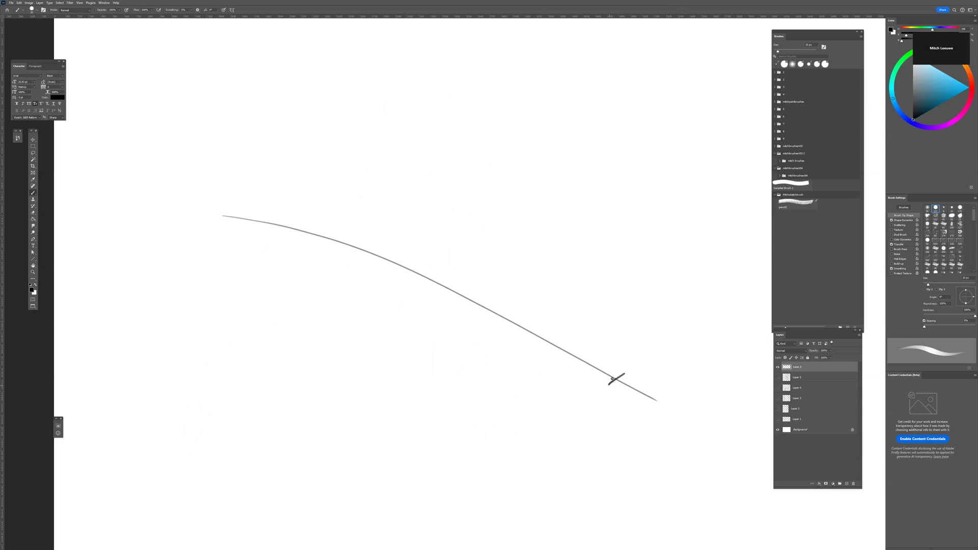
{"action": "left_click_drag", "start_coordinate": [270, 214], "coordinate": [257, 230]}
{"action": "left_click_drag", "start_coordinate": [449, 278], "coordinate": [430, 295]}
Build the palm as a tapered box in perspective around the axis, with a circle at its wrist end
{"action": "mouse_move", "coordinate": [244, 249]}
{"action": "left_mouse_down"}
{"action": "mouse_move", "coordinate": [300, 200]}
{"action": "mouse_move", "coordinate": [447, 228]}
{"action": "left_mouse_up"}
{"action": "left_click_drag", "start_coordinate": [383, 212], "coordinate": [471, 226]}
{"action": "mouse_move", "coordinate": [247, 251]}
{"action": "left_mouse_down"}
{"action": "mouse_move", "coordinate": [388, 315]}
{"action": "mouse_move", "coordinate": [486, 233]}
{"action": "mouse_move", "coordinate": [406, 306]}
{"action": "left_mouse_up"}
{"action": "mouse_move", "coordinate": [246, 251]}
{"action": "left_mouse_down"}
{"action": "mouse_move", "coordinate": [396, 341]}
{"action": "mouse_move", "coordinate": [484, 256]}
{"action": "mouse_move", "coordinate": [488, 235]}
{"action": "mouse_move", "coordinate": [485, 257]}
{"action": "left_mouse_up"}
{"action": "mouse_move", "coordinate": [304, 221]}
{"action": "left_mouse_down"}
{"action": "mouse_move", "coordinate": [293, 249]}
{"action": "mouse_move", "coordinate": [329, 224]}
{"action": "mouse_move", "coordinate": [306, 197]}
{"action": "left_mouse_up"}
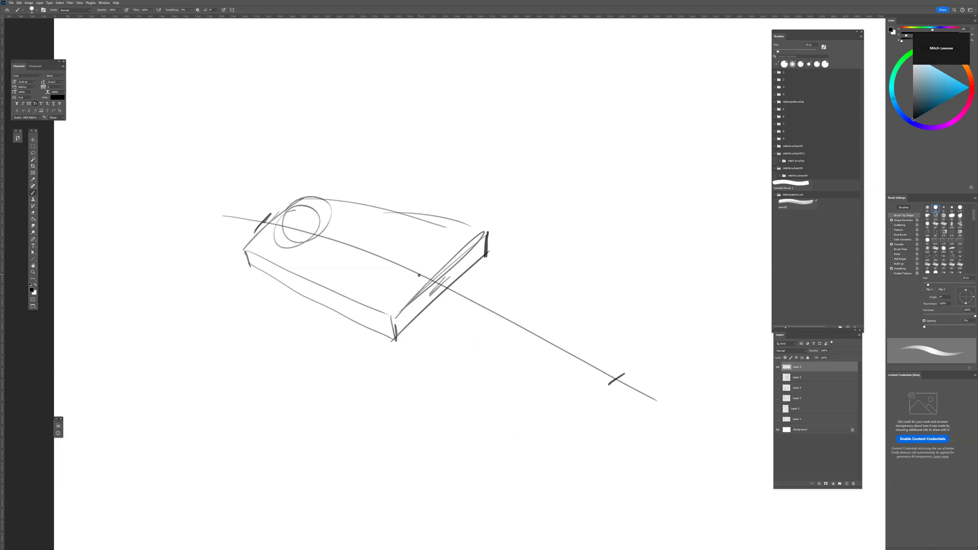
Draw four knuckle circles along the palm's front edge and fan curved finger guides out from the wrist circle through them
{"action": "mouse_move", "coordinate": [386, 309]}
{"action": "left_mouse_down"}
{"action": "mouse_move", "coordinate": [402, 303]}
{"action": "mouse_move", "coordinate": [389, 294]}
{"action": "mouse_move", "coordinate": [413, 269]}
{"action": "mouse_move", "coordinate": [465, 239]}
{"action": "left_mouse_up"}
{"action": "mouse_move", "coordinate": [270, 215]}
{"action": "left_mouse_down"}
{"action": "mouse_move", "coordinate": [426, 280]}
{"action": "mouse_move", "coordinate": [614, 422]}
{"action": "left_mouse_up"}
{"action": "left_click_drag", "start_coordinate": [286, 232], "coordinate": [570, 451]}
{"action": "left_click_drag", "start_coordinate": [377, 232], "coordinate": [672, 339]}
{"action": "mouse_move", "coordinate": [305, 210]}
{"action": "left_mouse_down"}
{"action": "mouse_move", "coordinate": [520, 233]}
{"action": "mouse_move", "coordinate": [694, 295]}
{"action": "left_mouse_up"}
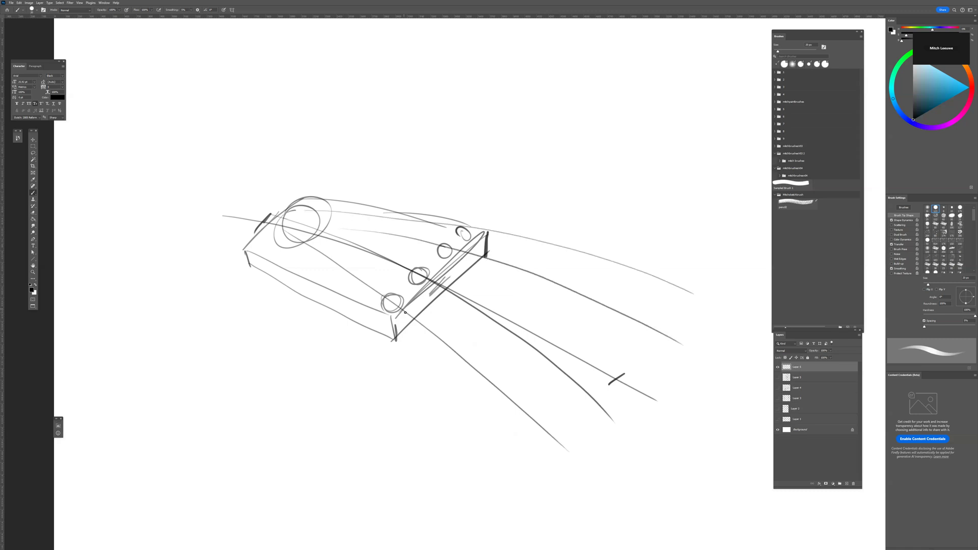
Sweep a large curved fingertip arc across the ends of the four finger guides
{"action": "left_click_drag", "start_coordinate": [571, 403], "coordinate": [610, 371]}
{"action": "left_click_drag", "start_coordinate": [444, 438], "coordinate": [645, 306]}
{"action": "left_click_drag", "start_coordinate": [430, 435], "coordinate": [610, 327]}
{"action": "mouse_move", "coordinate": [568, 392]}
{"action": "left_mouse_down"}
{"action": "mouse_move", "coordinate": [585, 142]}
{"action": "mouse_move", "coordinate": [574, 114]}
{"action": "left_mouse_up"}
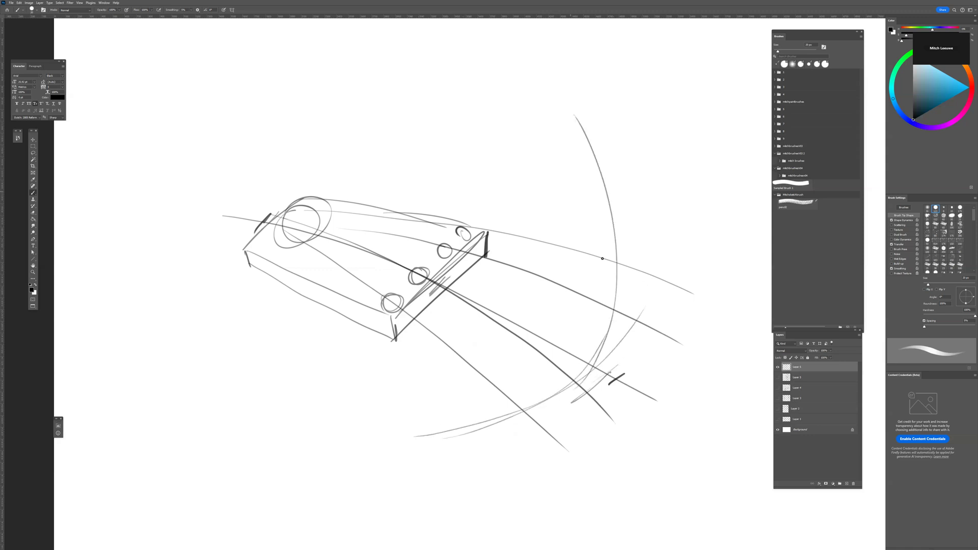
Sketch the upper edges and tips of the four fingers from the knuckles out to the fingertip arc
{"action": "left_click_drag", "start_coordinate": [473, 234], "coordinate": [592, 258]}
{"action": "left_click_drag", "start_coordinate": [492, 248], "coordinate": [586, 267]}
{"action": "left_click_drag", "start_coordinate": [441, 250], "coordinate": [577, 295]}
{"action": "left_click_drag", "start_coordinate": [500, 261], "coordinate": [614, 316]}
{"action": "left_click_drag", "start_coordinate": [441, 260], "coordinate": [615, 327]}
{"action": "left_click_drag", "start_coordinate": [432, 277], "coordinate": [556, 340]}
{"action": "left_click_drag", "start_coordinate": [518, 315], "coordinate": [598, 367]}
{"action": "mouse_move", "coordinate": [413, 279]}
{"action": "left_mouse_down"}
{"action": "mouse_move", "coordinate": [561, 380]}
{"action": "mouse_move", "coordinate": [392, 434]}
{"action": "left_mouse_up"}
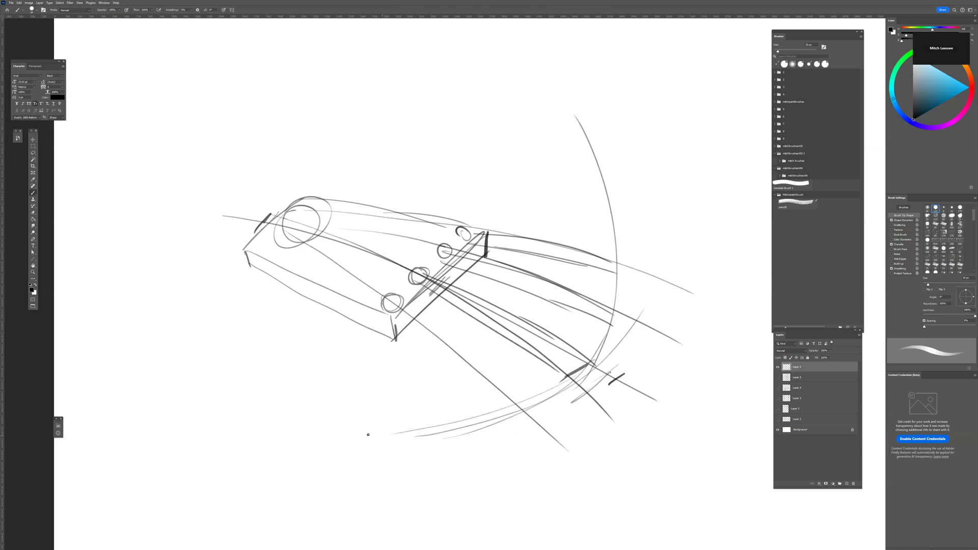
{"action": "left_click_drag", "start_coordinate": [400, 297], "coordinate": [512, 381]}
{"action": "left_click_drag", "start_coordinate": [446, 327], "coordinate": [523, 399]}
{"action": "mouse_move", "coordinate": [382, 304]}
{"action": "left_mouse_down"}
{"action": "mouse_move", "coordinate": [503, 398]}
{"action": "mouse_move", "coordinate": [522, 390]}
{"action": "mouse_move", "coordinate": [505, 401]}
{"action": "left_mouse_up"}
Sketch the thumb hanging down from the wrist end of the palm, with a light arc marking its tip
{"action": "mouse_move", "coordinate": [294, 219]}
{"action": "left_mouse_down"}
{"action": "mouse_move", "coordinate": [265, 252]}
{"action": "mouse_move", "coordinate": [216, 392]}
{"action": "left_mouse_up"}
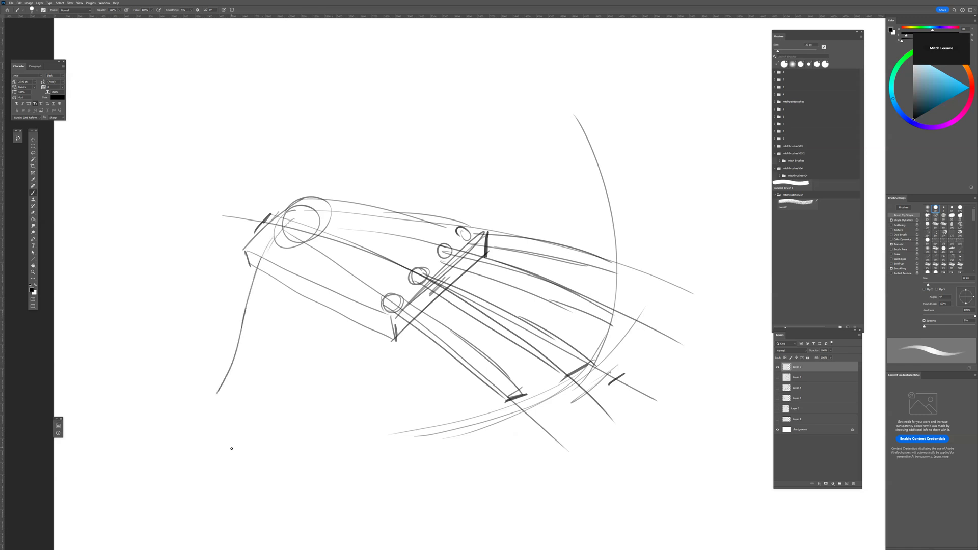
{"action": "left_click_drag", "start_coordinate": [238, 346], "coordinate": [209, 397]}
{"action": "left_click_drag", "start_coordinate": [246, 341], "coordinate": [216, 392]}
{"action": "mouse_move", "coordinate": [247, 248]}
{"action": "left_mouse_down"}
{"action": "mouse_move", "coordinate": [225, 362]}
{"action": "mouse_move", "coordinate": [265, 374]}
{"action": "left_mouse_up"}
{"action": "mouse_move", "coordinate": [392, 323]}
{"action": "left_mouse_down"}
{"action": "mouse_move", "coordinate": [222, 364]}
{"action": "mouse_move", "coordinate": [244, 365]}
{"action": "mouse_move", "coordinate": [269, 280]}
{"action": "mouse_move", "coordinate": [236, 378]}
{"action": "left_mouse_up"}
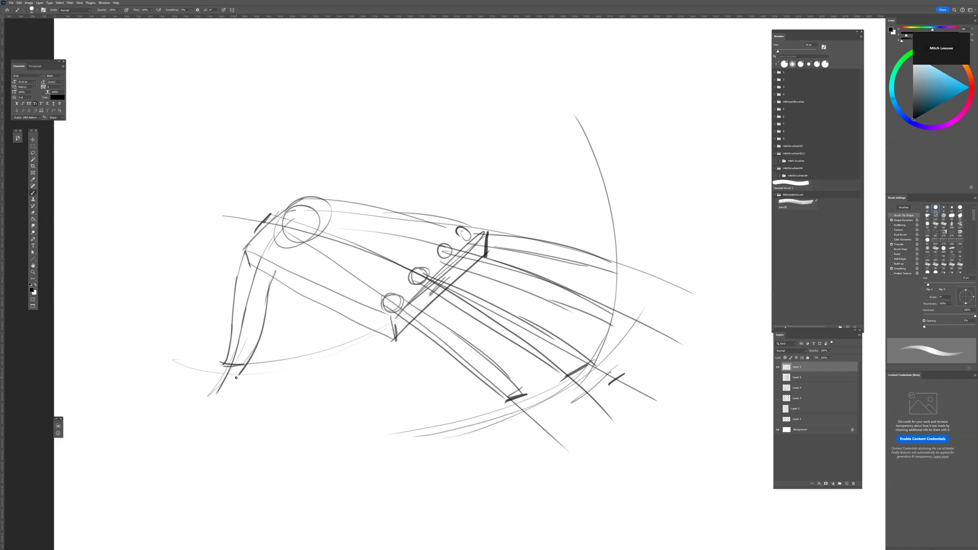
Sketch the upper and lower forearm lines leading into the wrist end of the palm
{"action": "left_click_drag", "start_coordinate": [221, 183], "coordinate": [293, 207]}
{"action": "mouse_move", "coordinate": [243, 249]}
{"action": "left_mouse_down"}
{"action": "mouse_move", "coordinate": [176, 228]}
{"action": "mouse_move", "coordinate": [226, 252]}
{"action": "left_mouse_up"}
{"action": "left_click_drag", "start_coordinate": [225, 175], "coordinate": [306, 208]}
{"action": "left_click_drag", "start_coordinate": [176, 235], "coordinate": [235, 259]}
Draw the rounded undersides of the four fingers from the palm's front edge to their tips
{"action": "mouse_move", "coordinate": [392, 341]}
{"action": "left_mouse_down"}
{"action": "mouse_move", "coordinate": [429, 354]}
{"action": "mouse_move", "coordinate": [473, 393]}
{"action": "mouse_move", "coordinate": [520, 400]}
{"action": "left_mouse_up"}
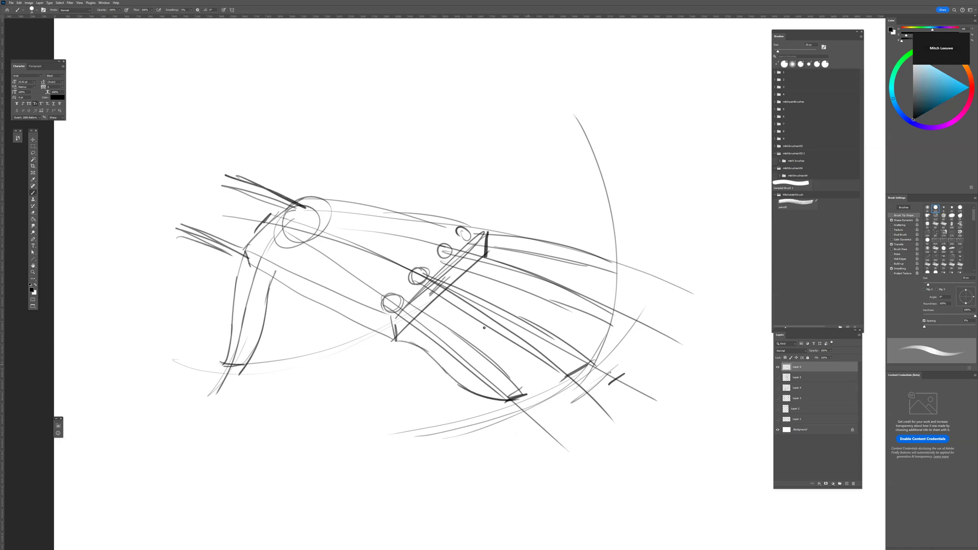
{"action": "mouse_move", "coordinate": [423, 307]}
{"action": "left_mouse_down"}
{"action": "mouse_move", "coordinate": [519, 368]}
{"action": "mouse_move", "coordinate": [568, 378]}
{"action": "left_mouse_up"}
{"action": "mouse_move", "coordinate": [501, 293]}
{"action": "left_mouse_down"}
{"action": "mouse_move", "coordinate": [576, 320]}
{"action": "mouse_move", "coordinate": [615, 321]}
{"action": "left_mouse_up"}
{"action": "left_click_drag", "start_coordinate": [473, 254], "coordinate": [614, 279]}
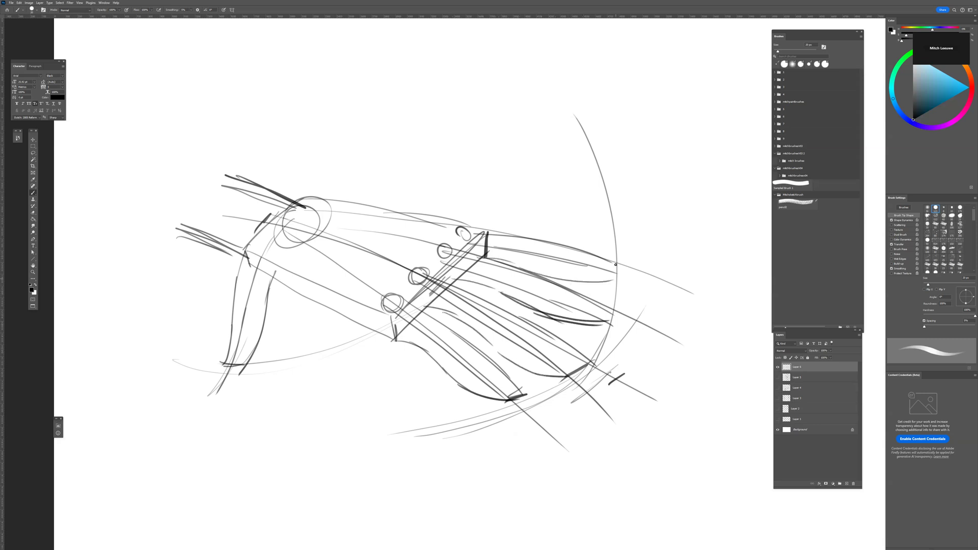
Sketch curved joint lines across the four fingers, undoing the last stroke
{"action": "mouse_move", "coordinate": [520, 305]}
{"action": "left_mouse_down"}
{"action": "mouse_move", "coordinate": [496, 330]}
{"action": "mouse_move", "coordinate": [530, 174]}
{"action": "mouse_move", "coordinate": [496, 336]}
{"action": "left_mouse_up"}
{"action": "mouse_move", "coordinate": [540, 227]}
{"action": "left_mouse_down"}
{"action": "mouse_move", "coordinate": [528, 261]}
{"action": "mouse_move", "coordinate": [575, 260]}
{"action": "mouse_move", "coordinate": [535, 338]}
{"action": "left_mouse_up"}
{"action": "left_click_drag", "start_coordinate": [561, 294], "coordinate": [523, 351]}
{"action": "mouse_move", "coordinate": [570, 282]}
{"action": "left_mouse_down"}
{"action": "mouse_move", "coordinate": [532, 328]}
{"action": "mouse_move", "coordinate": [414, 373]}
{"action": "left_mouse_up"}
{"action": "mouse_move", "coordinate": [503, 369]}
{"action": "left_mouse_down"}
{"action": "mouse_move", "coordinate": [481, 380]}
{"action": "mouse_move", "coordinate": [509, 384]}
{"action": "left_mouse_up"}
{"action": "key", "text": "ctrl+z"}
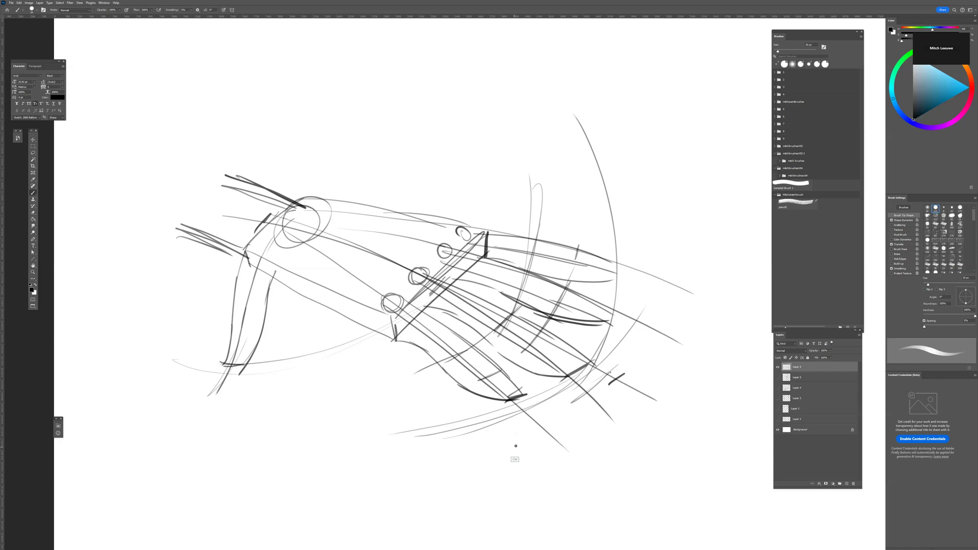
Fade the construction sketch with the Eraser, then redraw the wrist edge and thumb in dark lines with joint divisions
{"action": "key", "text": "e"}
{"action": "mouse_move", "coordinate": [572, 360]}
{"action": "left_mouse_down"}
{"action": "mouse_move", "coordinate": [513, 230]}
{"action": "mouse_move", "coordinate": [188, 320]}
{"action": "mouse_move", "coordinate": [218, 305]}
{"action": "left_mouse_up"}
{"action": "key", "text": "b"}
{"action": "left_click_drag", "start_coordinate": [244, 249], "coordinate": [310, 194]}
{"action": "mouse_move", "coordinate": [243, 251]}
{"action": "left_mouse_down"}
{"action": "mouse_move", "coordinate": [225, 358]}
{"action": "mouse_move", "coordinate": [256, 323]}
{"action": "mouse_move", "coordinate": [266, 278]}
{"action": "mouse_move", "coordinate": [281, 265]}
{"action": "left_mouse_up"}
{"action": "mouse_move", "coordinate": [223, 355]}
{"action": "left_mouse_down"}
{"action": "mouse_move", "coordinate": [242, 371]}
{"action": "mouse_move", "coordinate": [266, 342]}
{"action": "mouse_move", "coordinate": [285, 280]}
{"action": "mouse_move", "coordinate": [283, 288]}
{"action": "left_mouse_up"}
{"action": "left_click_drag", "start_coordinate": [232, 322], "coordinate": [255, 321]}
{"action": "left_click_drag", "start_coordinate": [237, 283], "coordinate": [265, 281]}
Redraw the palm box's front, top and lower edges in dark lines
{"action": "mouse_move", "coordinate": [260, 345]}
{"action": "left_mouse_down"}
{"action": "mouse_move", "coordinate": [285, 285]}
{"action": "mouse_move", "coordinate": [382, 337]}
{"action": "mouse_move", "coordinate": [379, 310]}
{"action": "mouse_move", "coordinate": [383, 322]}
{"action": "mouse_move", "coordinate": [383, 310]}
{"action": "mouse_move", "coordinate": [485, 230]}
{"action": "left_mouse_up"}
{"action": "left_click_drag", "start_coordinate": [382, 344], "coordinate": [497, 246]}
{"action": "left_click_drag", "start_coordinate": [301, 199], "coordinate": [479, 230]}
{"action": "mouse_move", "coordinate": [284, 266]}
{"action": "left_mouse_down"}
{"action": "mouse_move", "coordinate": [387, 311]}
{"action": "mouse_move", "coordinate": [356, 306]}
{"action": "mouse_move", "coordinate": [413, 327]}
{"action": "mouse_move", "coordinate": [495, 390]}
{"action": "left_mouse_up"}
Redraw the outlines of the two nearest fingers in dark lines over the faded sketch
{"action": "mouse_move", "coordinate": [381, 340]}
{"action": "left_mouse_down"}
{"action": "mouse_move", "coordinate": [416, 349]}
{"action": "mouse_move", "coordinate": [494, 400]}
{"action": "mouse_move", "coordinate": [521, 389]}
{"action": "left_mouse_up"}
{"action": "left_click_drag", "start_coordinate": [401, 293], "coordinate": [526, 388]}
{"action": "mouse_move", "coordinate": [426, 265]}
{"action": "left_mouse_down"}
{"action": "mouse_move", "coordinate": [592, 355]}
{"action": "mouse_move", "coordinate": [568, 374]}
{"action": "left_mouse_up"}
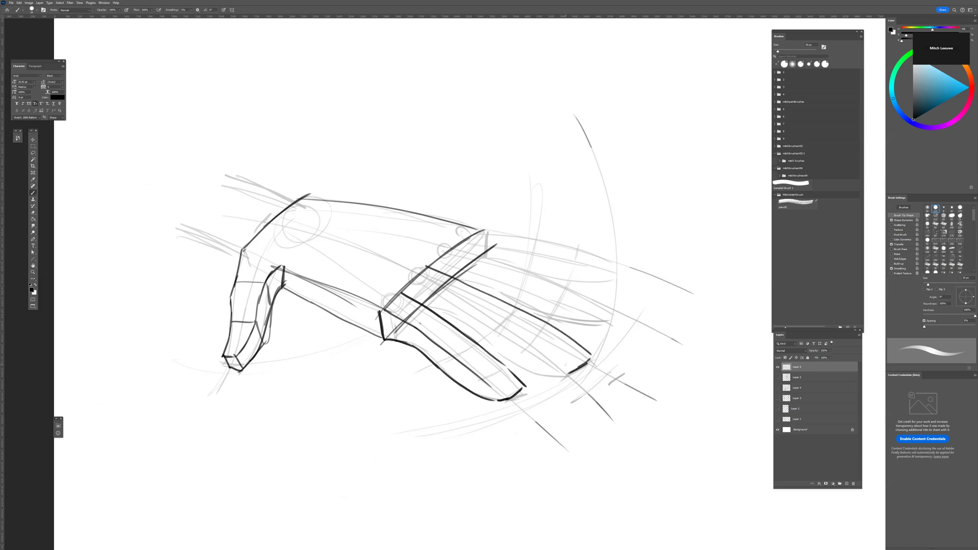
{"action": "mouse_move", "coordinate": [427, 305]}
{"action": "left_mouse_down"}
{"action": "mouse_move", "coordinate": [451, 309]}
{"action": "mouse_move", "coordinate": [533, 366]}
{"action": "mouse_move", "coordinate": [571, 374]}
{"action": "left_mouse_up"}
{"action": "left_click_drag", "start_coordinate": [411, 282], "coordinate": [572, 366]}
Redraw the outlines of the two farthest fingers in dark lines, including their rounded tips
{"action": "mouse_move", "coordinate": [454, 249]}
{"action": "left_mouse_down"}
{"action": "mouse_move", "coordinate": [615, 306]}
{"action": "mouse_move", "coordinate": [535, 283]}
{"action": "left_mouse_up"}
{"action": "mouse_move", "coordinate": [477, 264]}
{"action": "left_mouse_down"}
{"action": "mouse_move", "coordinate": [615, 307]}
{"action": "mouse_move", "coordinate": [608, 315]}
{"action": "left_mouse_up"}
{"action": "mouse_move", "coordinate": [460, 280]}
{"action": "left_mouse_down"}
{"action": "mouse_move", "coordinate": [586, 320]}
{"action": "mouse_move", "coordinate": [540, 311]}
{"action": "mouse_move", "coordinate": [614, 310]}
{"action": "left_mouse_up"}
{"action": "mouse_move", "coordinate": [485, 236]}
{"action": "left_mouse_down"}
{"action": "mouse_move", "coordinate": [613, 260]}
{"action": "mouse_move", "coordinate": [615, 272]}
{"action": "mouse_move", "coordinate": [553, 270]}
{"action": "left_mouse_up"}
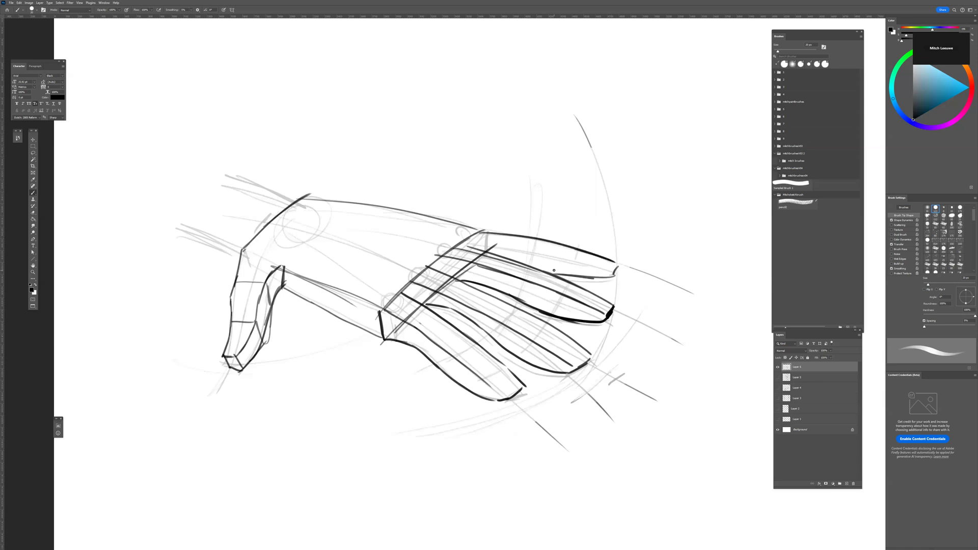
Select the thumb with the Lasso, enlarge and reposition it with Free Transform, apply the change and deselect
{"action": "left_click_drag", "start_coordinate": [246, 251], "coordinate": [226, 348]}
{"action": "key", "text": "l"}
{"action": "mouse_move", "coordinate": [285, 288]}
{"action": "left_mouse_down"}
{"action": "mouse_move", "coordinate": [288, 295]}
{"action": "mouse_move", "coordinate": [237, 255]}
{"action": "mouse_move", "coordinate": [267, 406]}
{"action": "mouse_move", "coordinate": [286, 290]}
{"action": "left_mouse_up"}
{"action": "key", "text": "ctrl+t"}
{"action": "left_click_drag", "start_coordinate": [191, 431], "coordinate": [163, 474]}
{"action": "left_click_drag", "start_coordinate": [239, 408], "coordinate": [247, 404]}
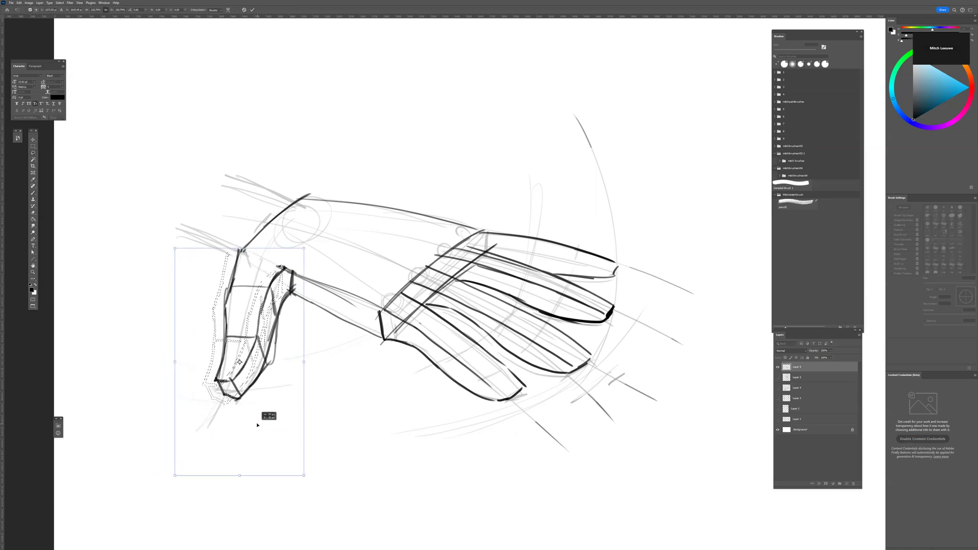
{"action": "left_click_drag", "start_coordinate": [170, 473], "coordinate": [182, 457]}
{"action": "left_click_drag", "start_coordinate": [257, 396], "coordinate": [258, 404]}
{"action": "key", "text": "Return"}
{"action": "key", "text": "ctrl+d"}
Darken the forearm lines leading into the wrist and the contour along the back of the hand
{"action": "key", "text": "b"}
{"action": "left_click_drag", "start_coordinate": [184, 227], "coordinate": [230, 250]}
{"action": "left_click_drag", "start_coordinate": [173, 220], "coordinate": [245, 248]}
{"action": "mouse_move", "coordinate": [238, 173]}
{"action": "left_mouse_down"}
{"action": "mouse_move", "coordinate": [292, 195]}
{"action": "mouse_move", "coordinate": [226, 173]}
{"action": "mouse_move", "coordinate": [289, 196]}
{"action": "mouse_move", "coordinate": [358, 199]}
{"action": "mouse_move", "coordinate": [458, 224]}
{"action": "left_mouse_up"}
Lighten the finger sketch with the Eraser, then add a fingernail to the nearest finger and darken its contours
{"action": "key", "text": "e"}
{"action": "mouse_move", "coordinate": [622, 419]}
{"action": "left_mouse_down"}
{"action": "mouse_move", "coordinate": [611, 432]}
{"action": "mouse_move", "coordinate": [590, 433]}
{"action": "mouse_move", "coordinate": [614, 375]}
{"action": "mouse_move", "coordinate": [393, 429]}
{"action": "left_mouse_up"}
{"action": "key", "text": "b"}
{"action": "mouse_move", "coordinate": [517, 385]}
{"action": "left_mouse_down"}
{"action": "mouse_move", "coordinate": [500, 381]}
{"action": "mouse_move", "coordinate": [503, 395]}
{"action": "mouse_move", "coordinate": [523, 388]}
{"action": "left_mouse_up"}
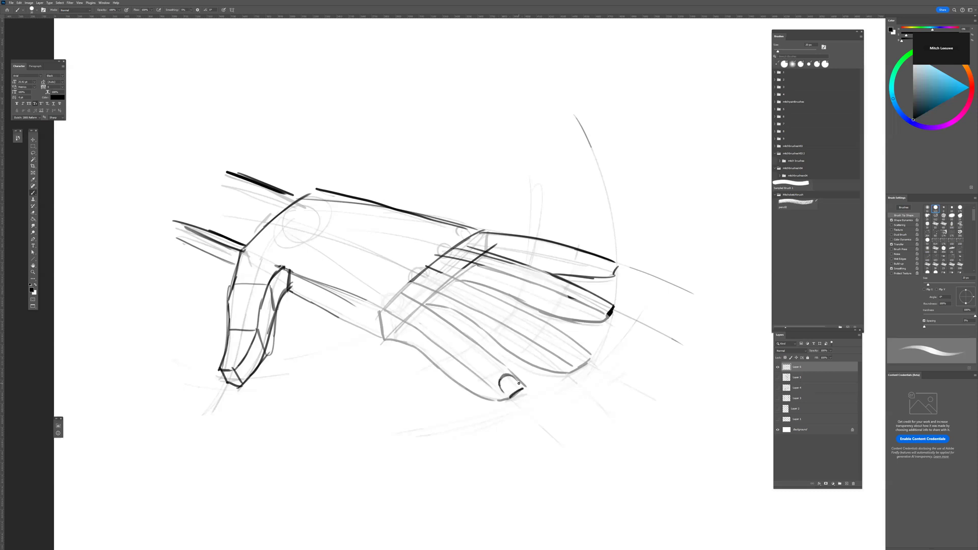
{"action": "left_click_drag", "start_coordinate": [393, 284], "coordinate": [525, 385]}
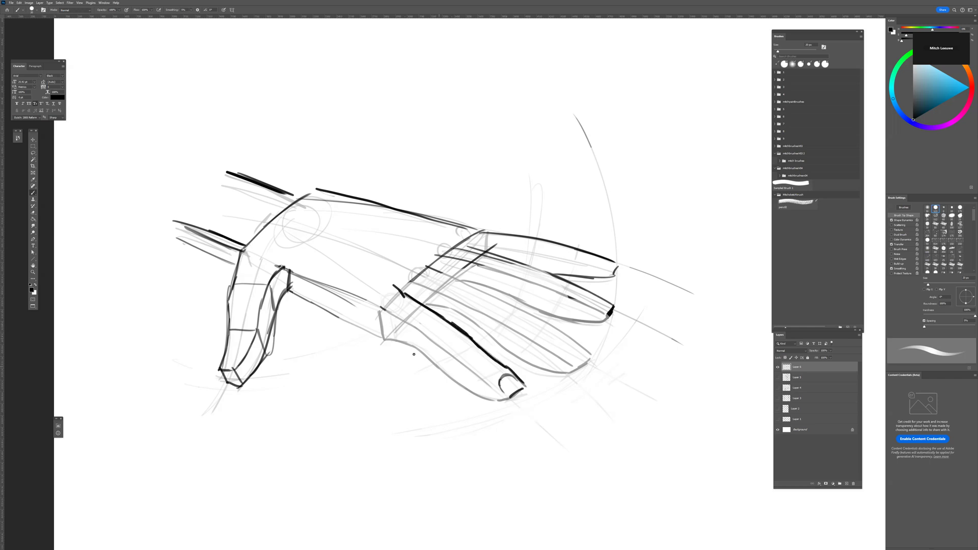
{"action": "left_click_drag", "start_coordinate": [389, 339], "coordinate": [492, 399]}
Hide the perspective hand, review the earlier drawings by toggling their layers one at a time, and leave the head construction shown
{"action": "left_click", "coordinate": [778, 367]}
{"action": "left_click", "coordinate": [777, 388]}
{"action": "left_click", "coordinate": [777, 388]}
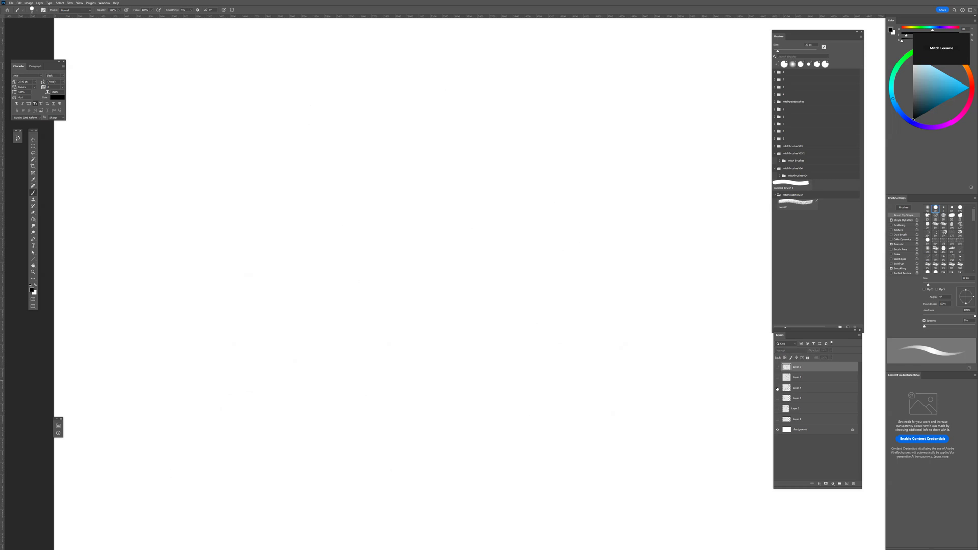
{"action": "left_click", "coordinate": [778, 388]}
{"action": "left_click", "coordinate": [778, 388]}
{"action": "left_click", "coordinate": [778, 389]}
{"action": "left_click", "coordinate": [778, 388]}
{"action": "left_click", "coordinate": [777, 398]}
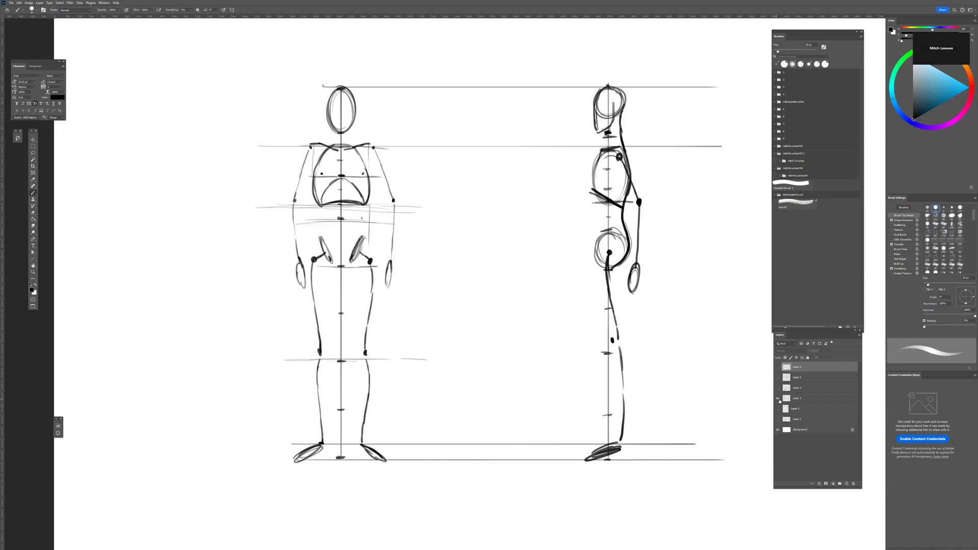
{"action": "left_click", "coordinate": [778, 398]}
{"action": "left_click", "coordinate": [778, 409]}
{"action": "left_click", "coordinate": [778, 408]}
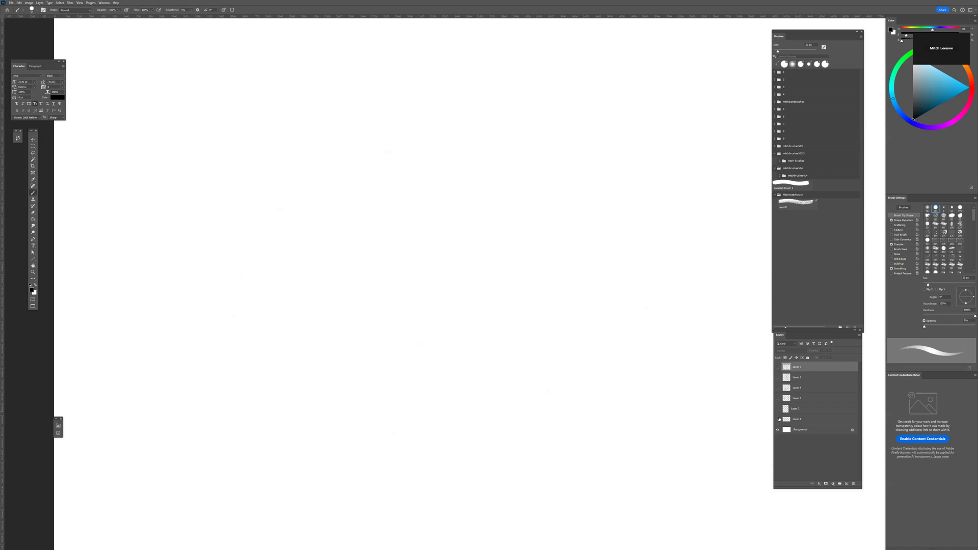
{"action": "left_click", "coordinate": [777, 419]}
{"action": "left_click_drag", "start_coordinate": [607, 430], "coordinate": [541, 504]}
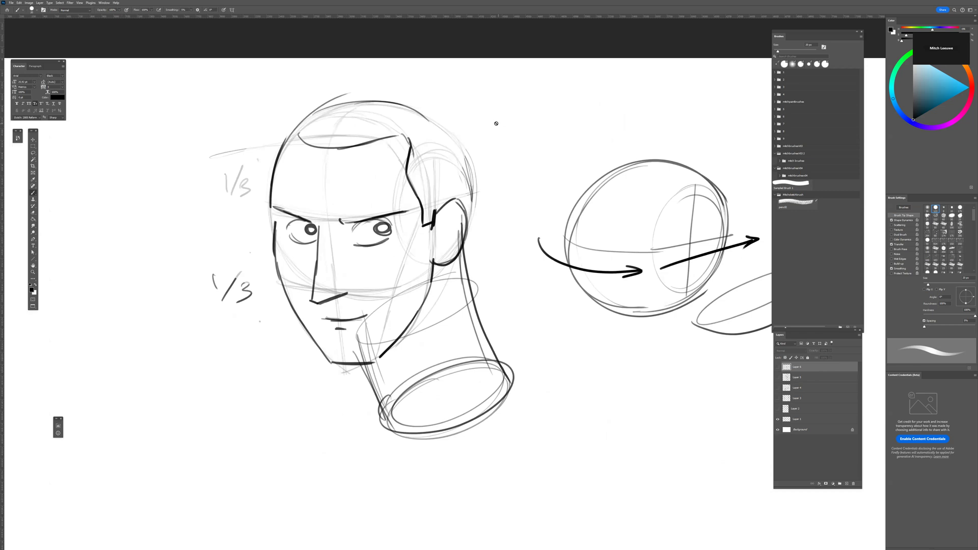